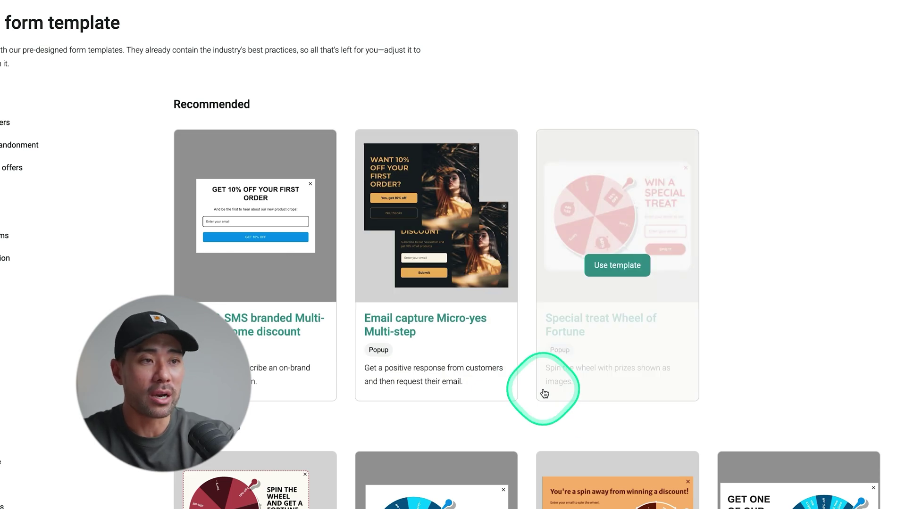
# Browse the recommended and full lists of form templates for available popup and multi-step designs
pyautogui.scroll(-13, 544, 393)
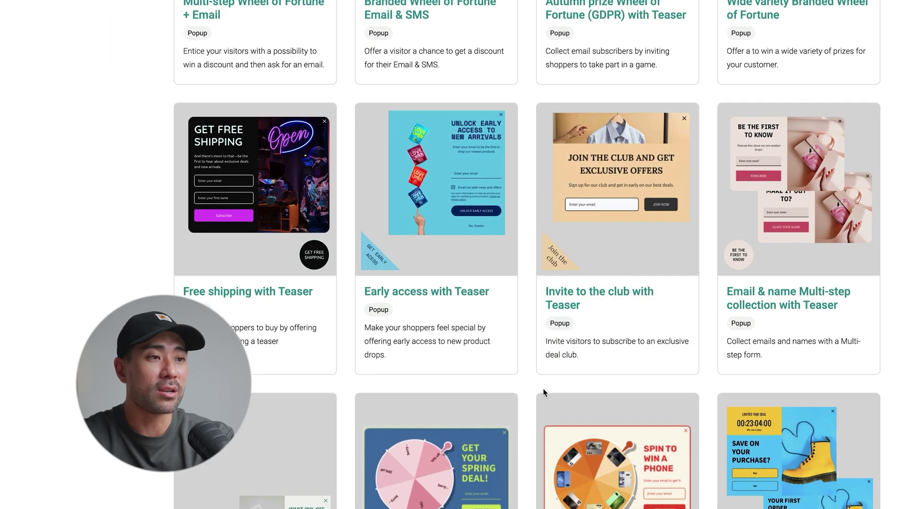
pyautogui.scroll(13, 542, 388)
pyautogui.click(656, 373)
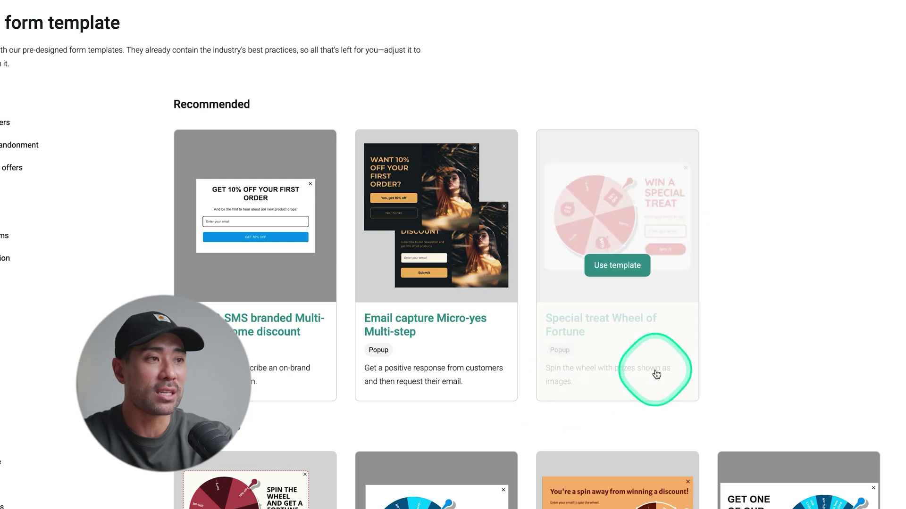
pyautogui.scroll(-8, 625, 333)
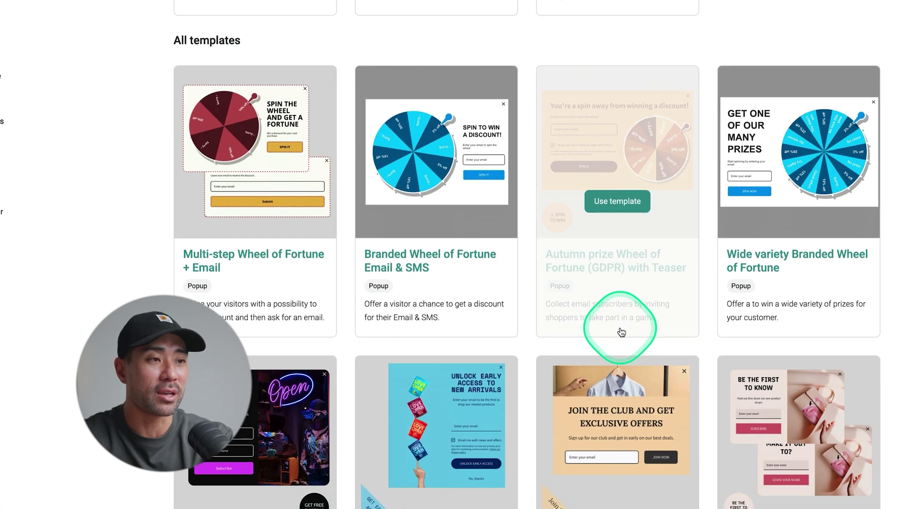
pyautogui.scroll(-1, 621, 332)
pyautogui.scroll(-5, 621, 333)
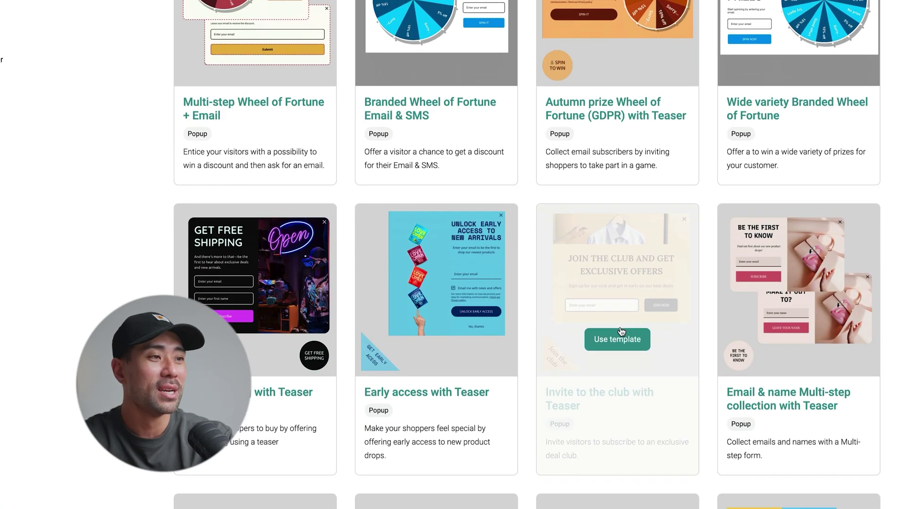
pyautogui.scroll(-10, 621, 333)
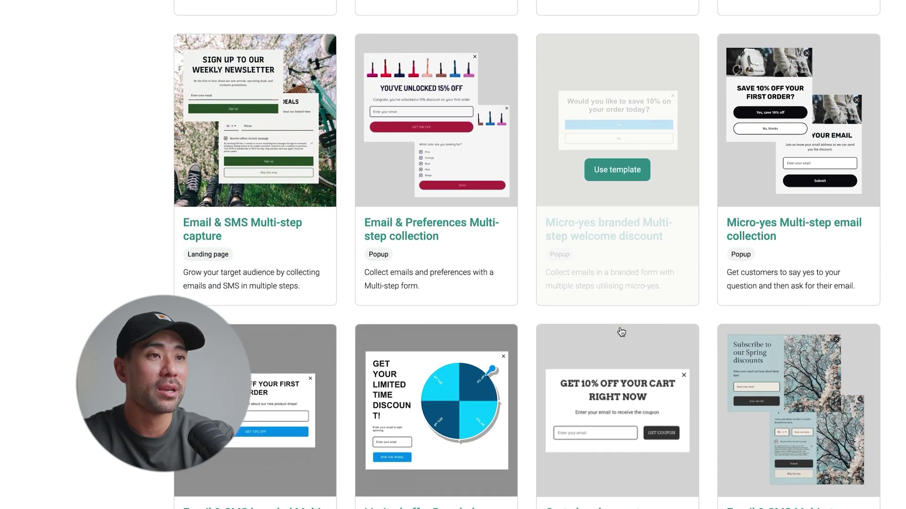
pyautogui.click(275, 187)
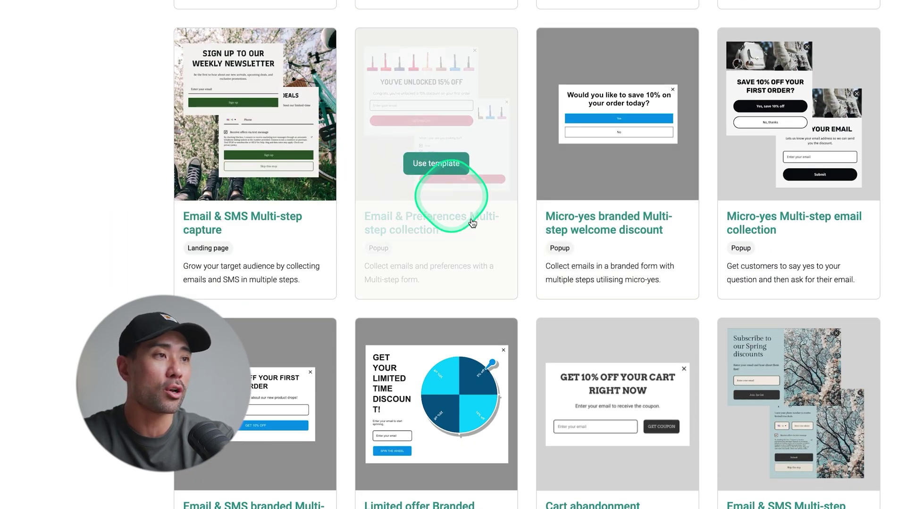
# Open the Micro-yes branded Multi-step welcome discount template and return to the forms library
pyautogui.click(610, 117)
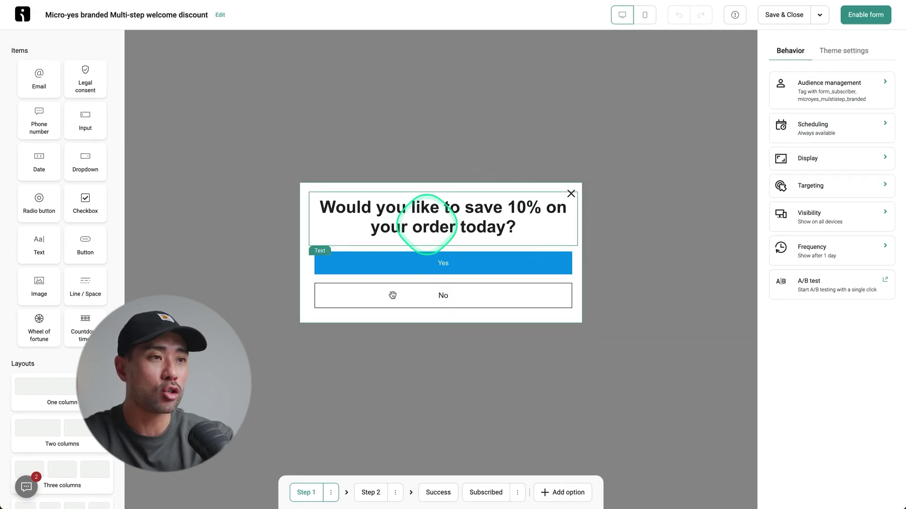
pyautogui.click(19, 12)
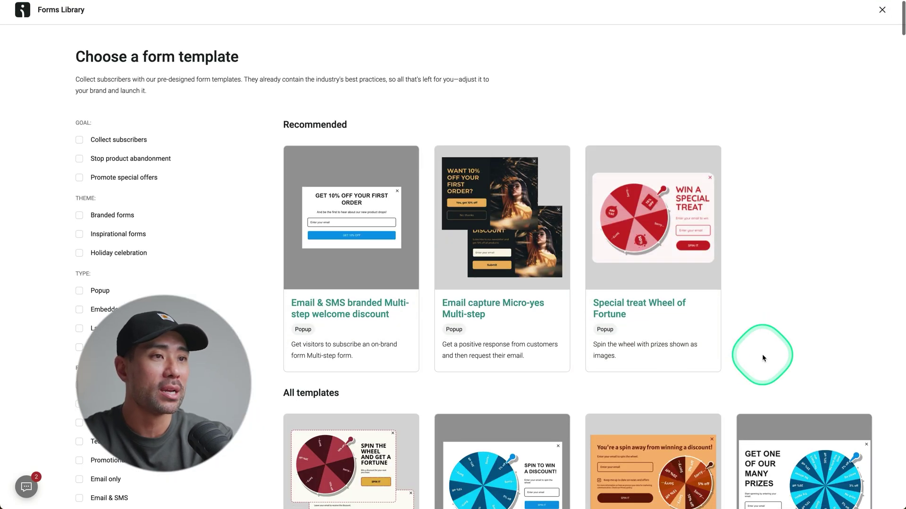
# Create a form from the recommended Email & SMS branded Multi-step welcome discount template
pyautogui.scroll(-1, 566, 264)
pyautogui.moveTo(364, 212)
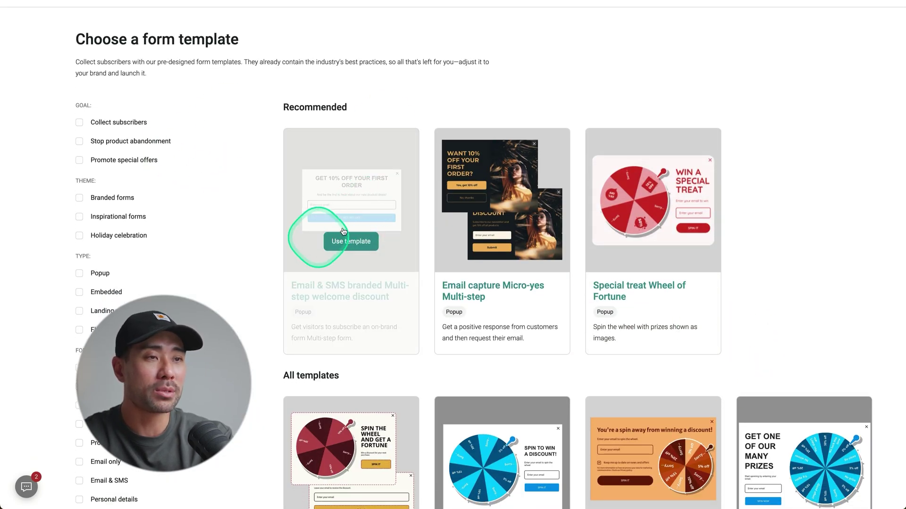
pyautogui.click(351, 241)
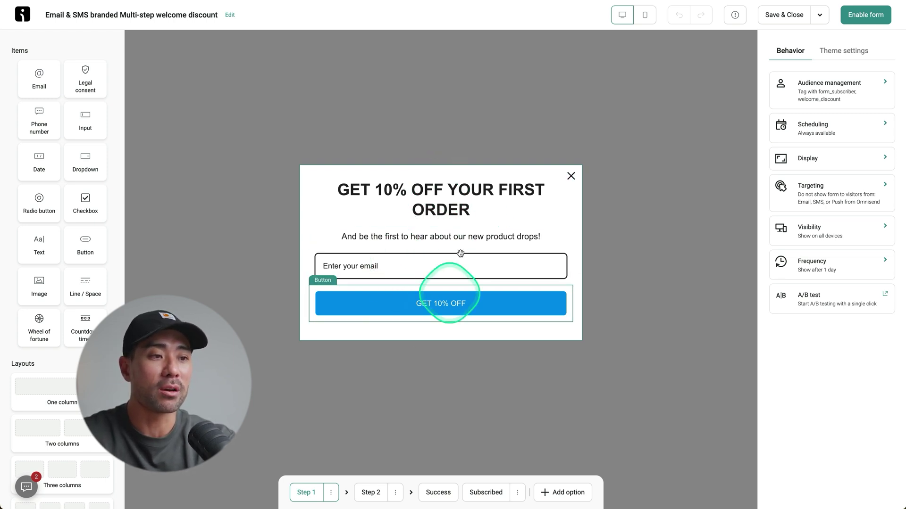
# Replace the popup's heading text with "FREE GUIDE"
pyautogui.tripleClick(438, 208)
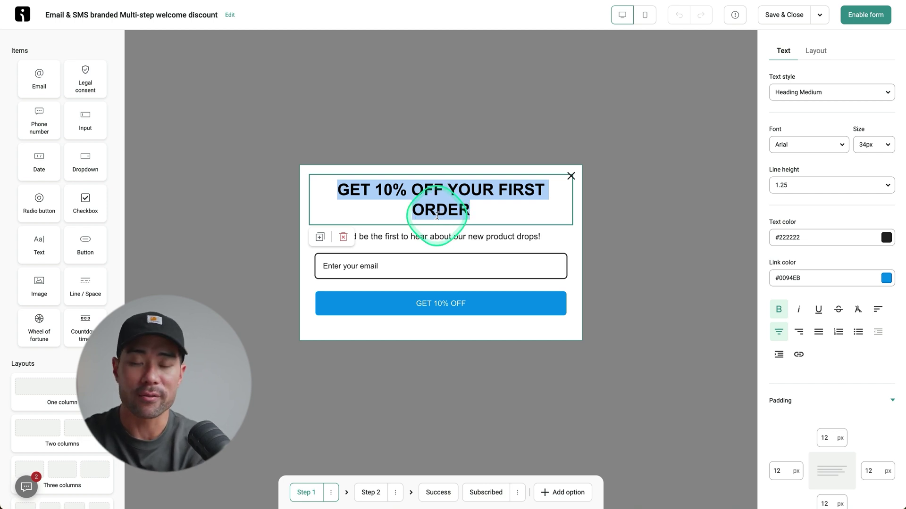
pyautogui.write('FREE GUIDE')
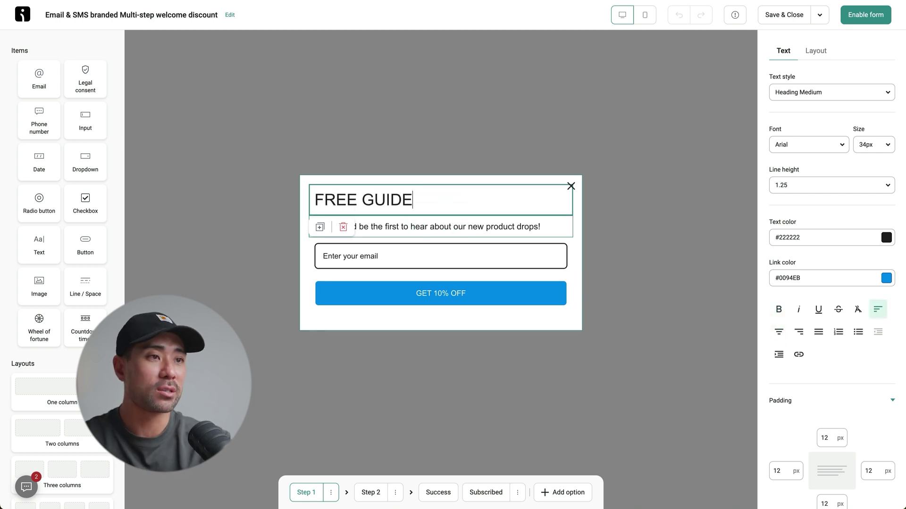
pyautogui.click(469, 166)
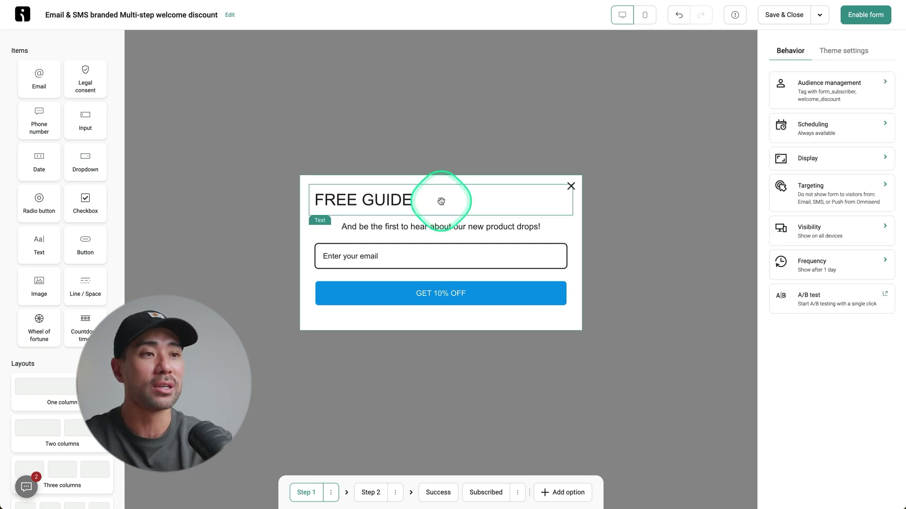
# Inspect the settings of the subheading text, the email field and the submit button
pyautogui.doubleClick(440, 227)
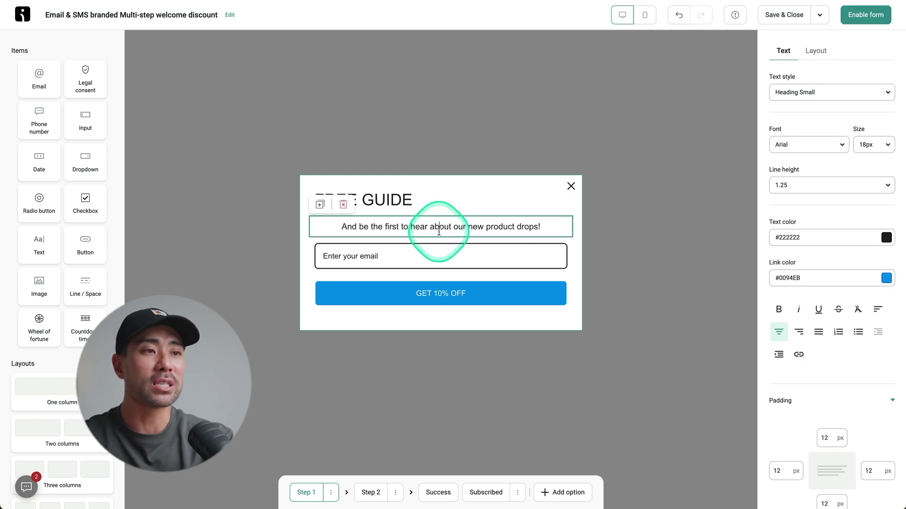
pyautogui.click(401, 257)
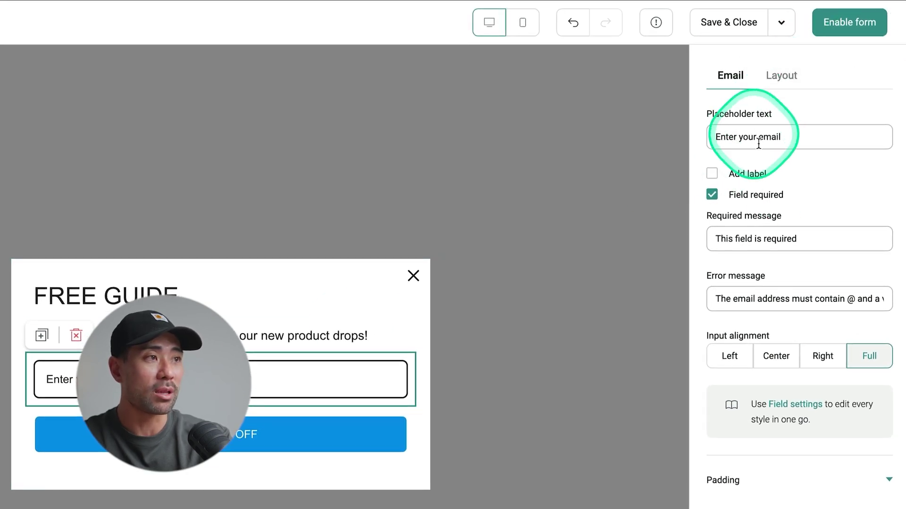
pyautogui.click(369, 376)
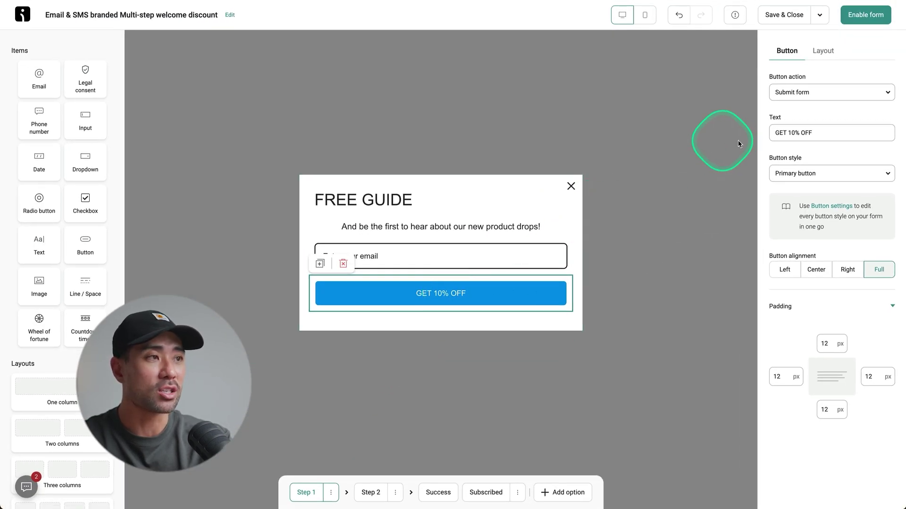
pyautogui.click(820, 132)
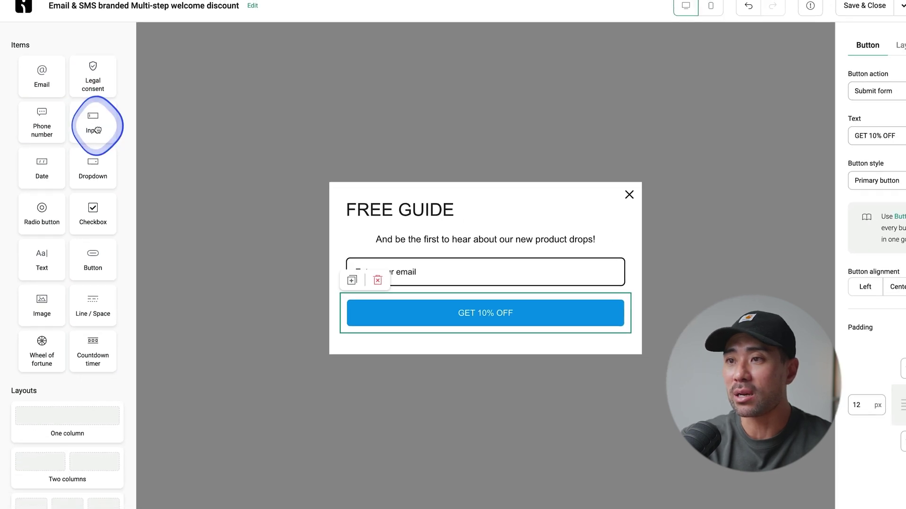
# Add a First name input field between the email field and the submit button
pyautogui.moveTo(98, 130); pyautogui.dragTo(382, 290)
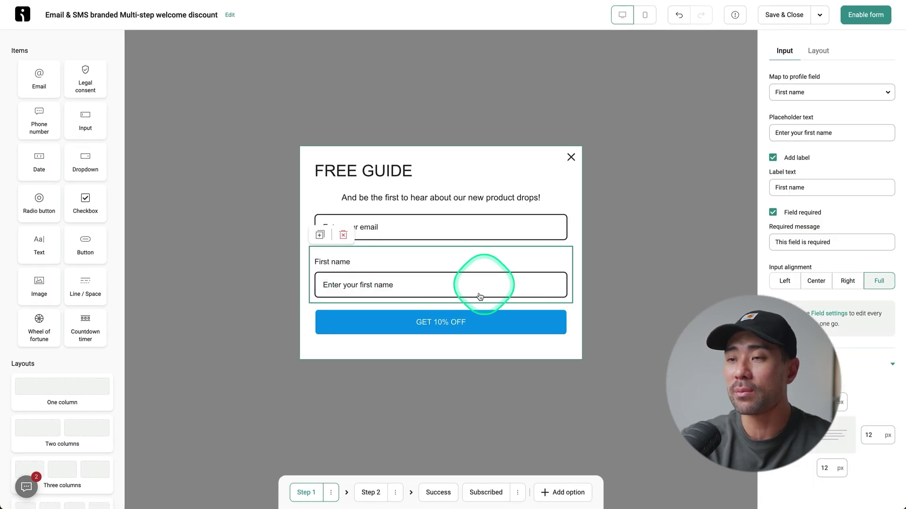
pyautogui.click(413, 235)
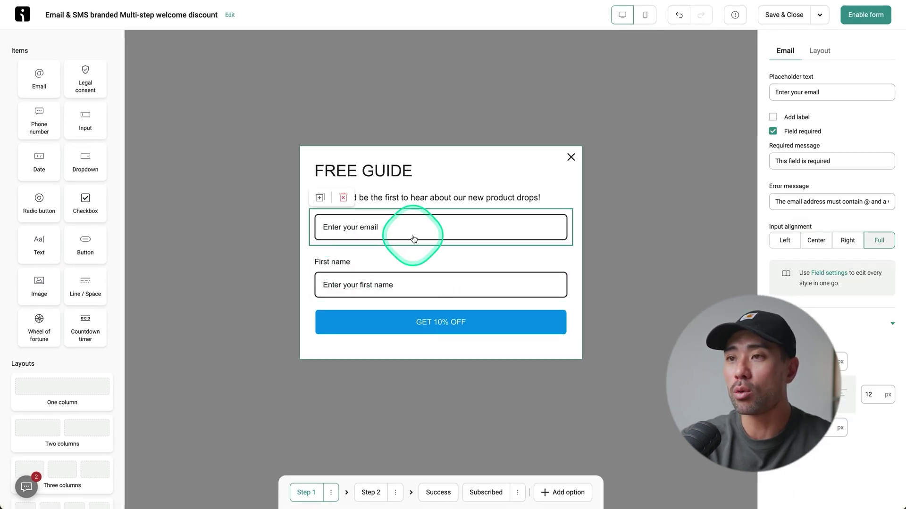
pyautogui.click(407, 279)
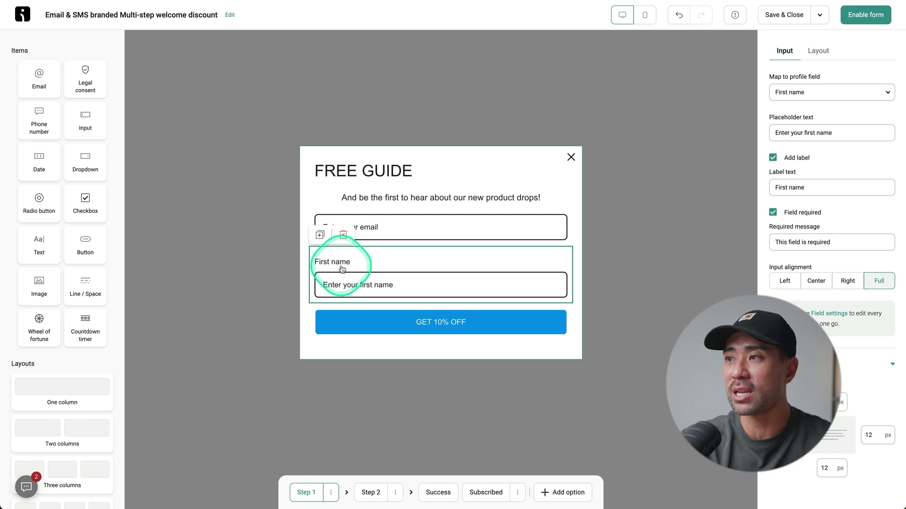
# Check which profile fields the first name input can map to, and delete the input from the form
pyautogui.click(860, 92)
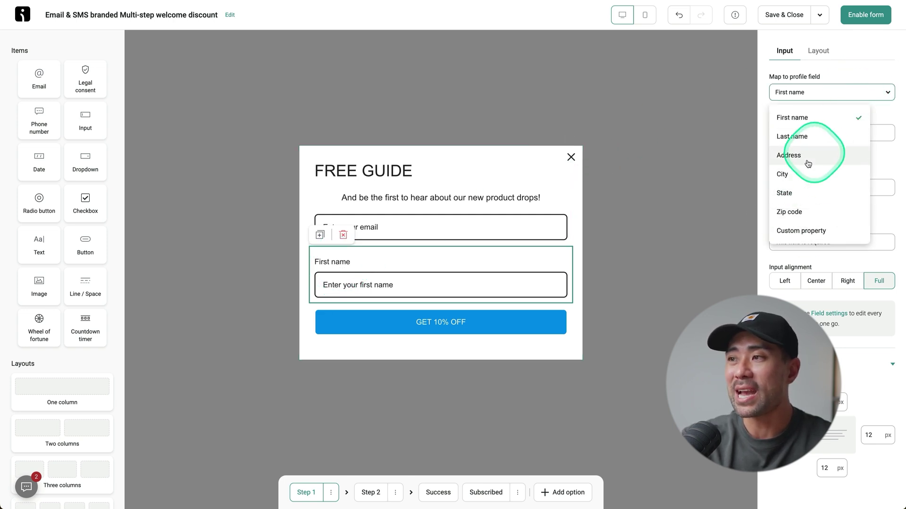
pyautogui.click(445, 263)
pyautogui.click(465, 206)
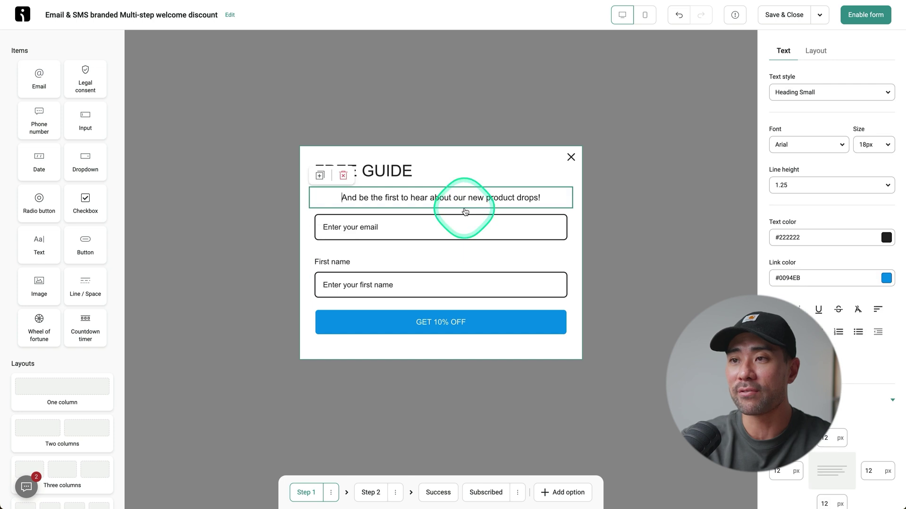
pyautogui.click(411, 293)
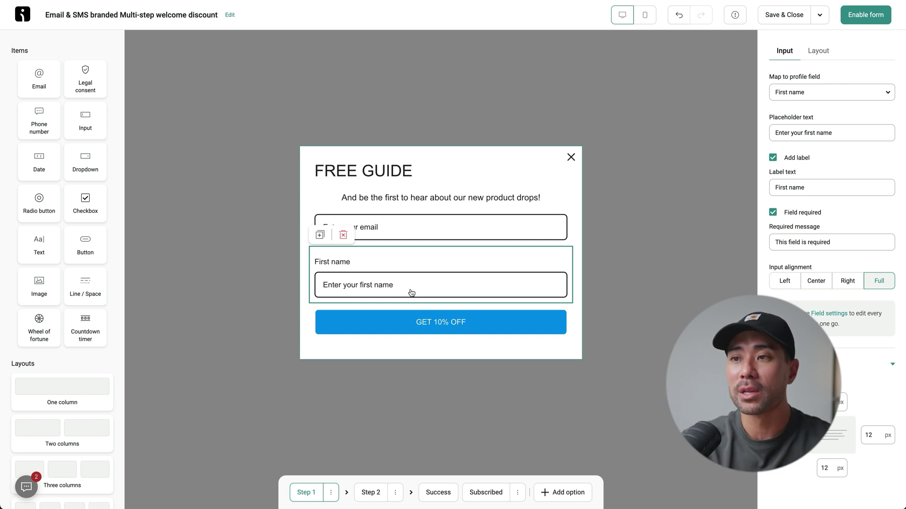
pyautogui.click(343, 235)
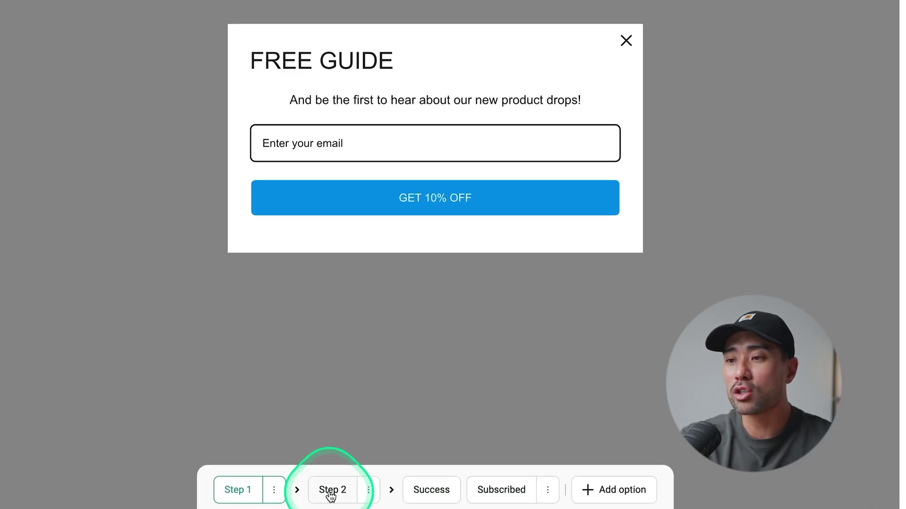
# Delete Step 2, the VIP club phone number step, from the form
pyautogui.click(331, 491)
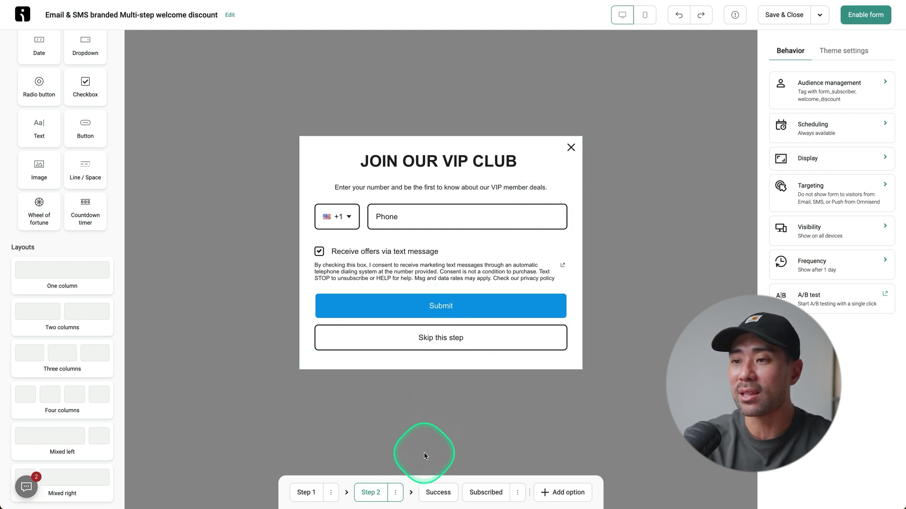
pyautogui.click(395, 492)
pyautogui.click(393, 465)
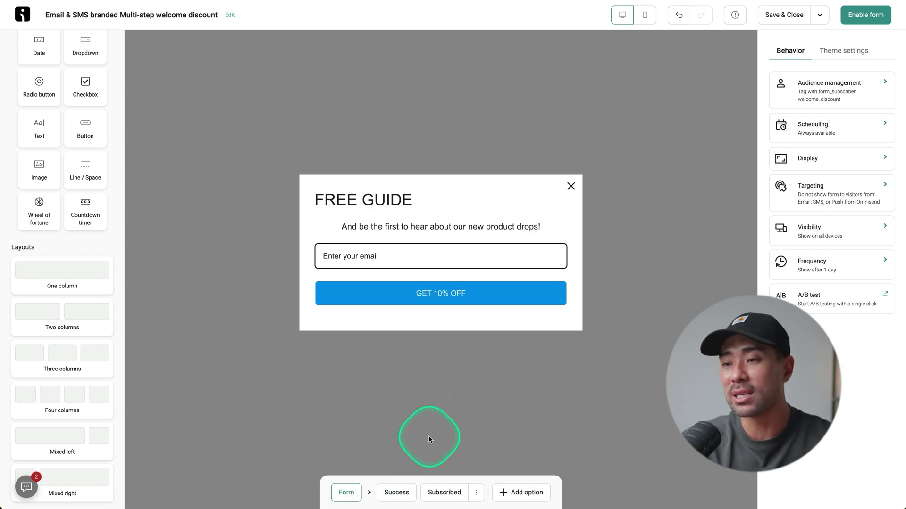
# Review the form's Success and Subscribed screens and the options for adding further screens
pyautogui.click(396, 492)
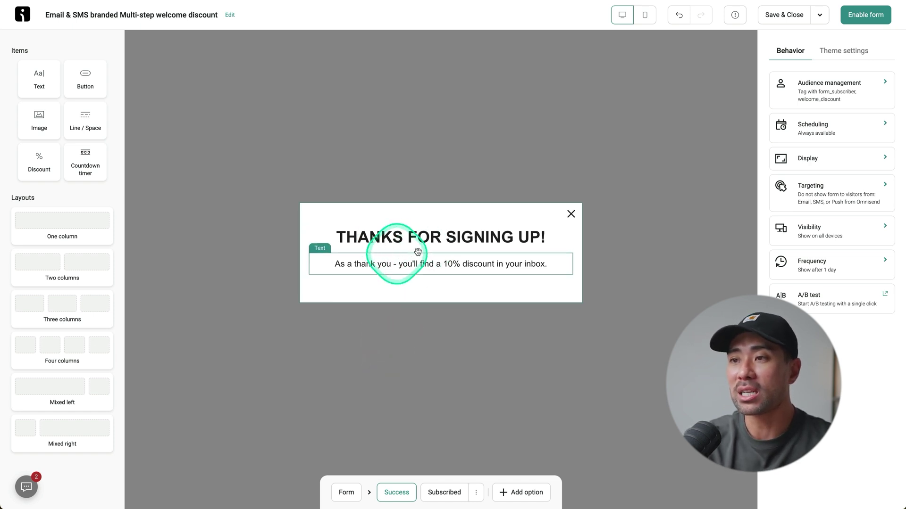
pyautogui.click(466, 229)
pyautogui.click(443, 448)
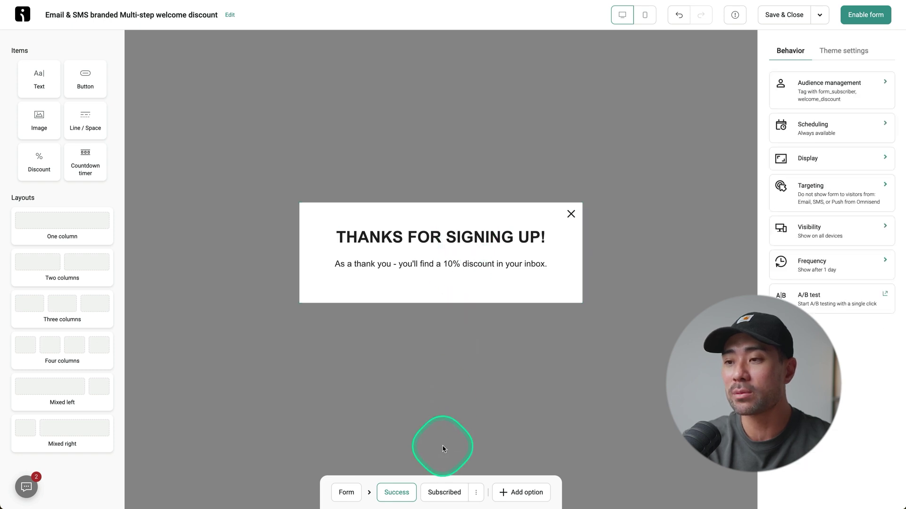
pyautogui.click(429, 492)
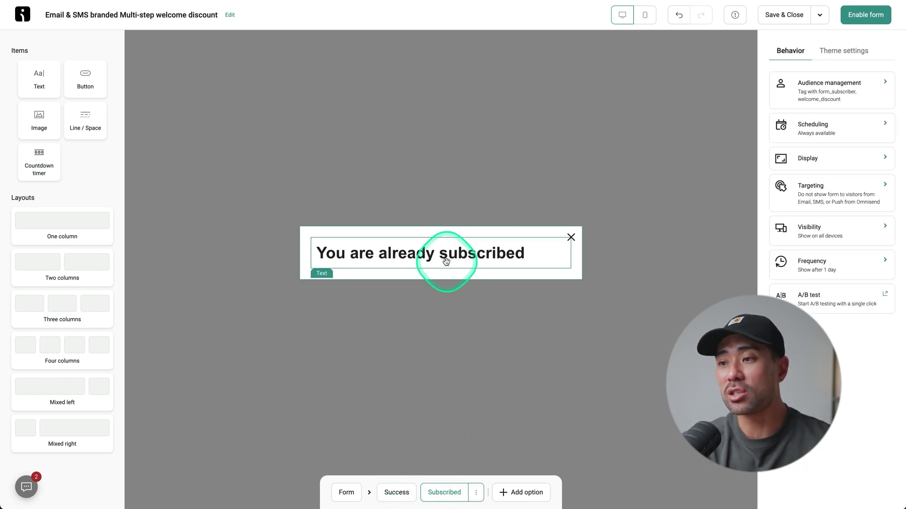
pyautogui.click(518, 491)
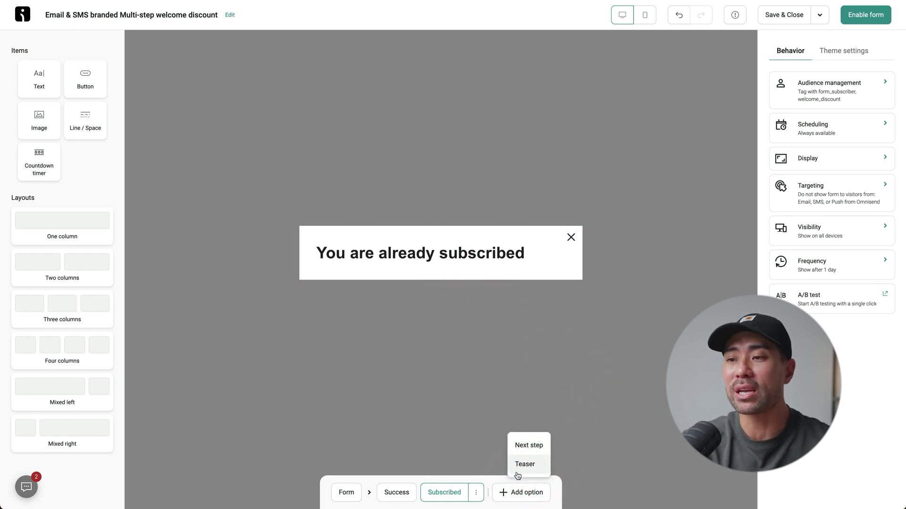
# Return to the main form screen and open its audience management settings
pyautogui.click(346, 492)
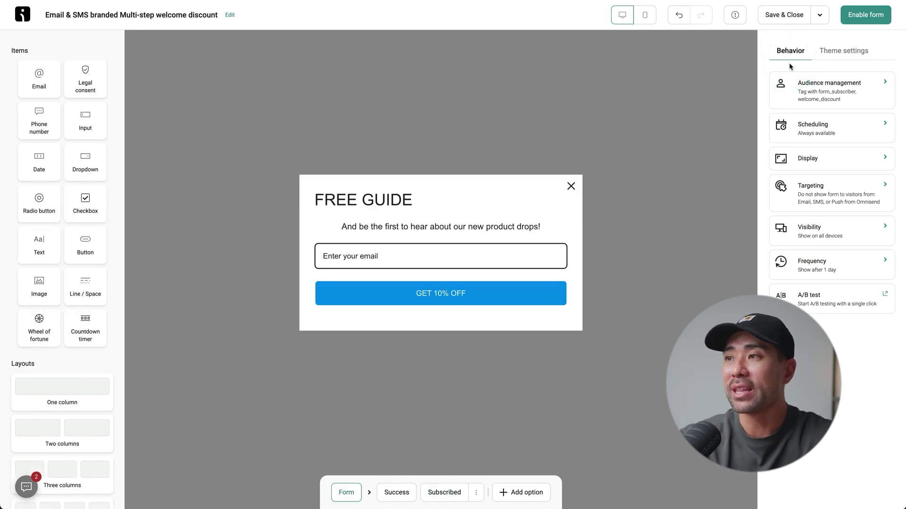
pyautogui.click(822, 90)
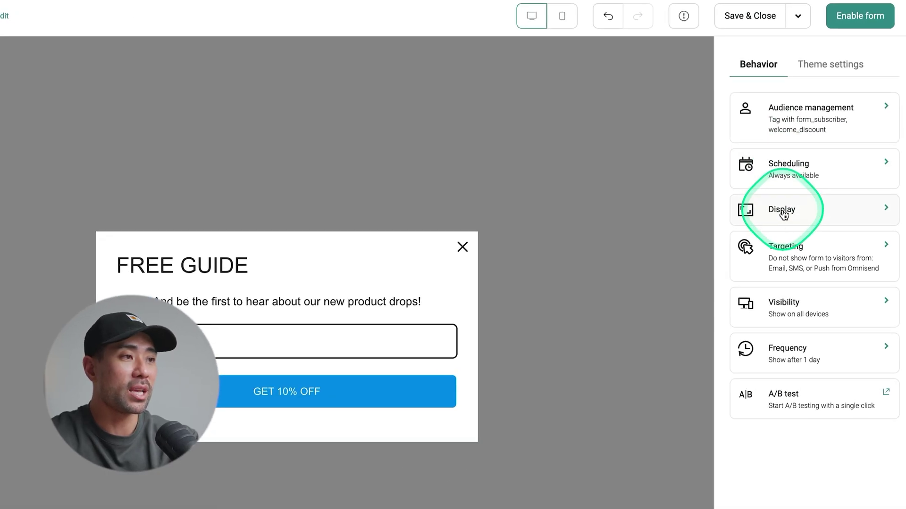
# Open the form's display settings, compare the Flyout and Embed display types, and set the form to Landing
pyautogui.click(820, 70)
pyautogui.click(820, 111)
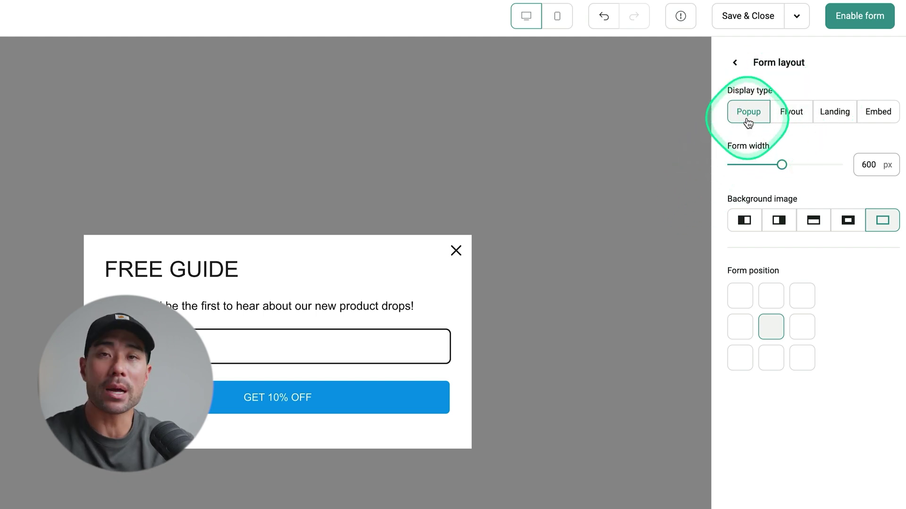
pyautogui.click(786, 118)
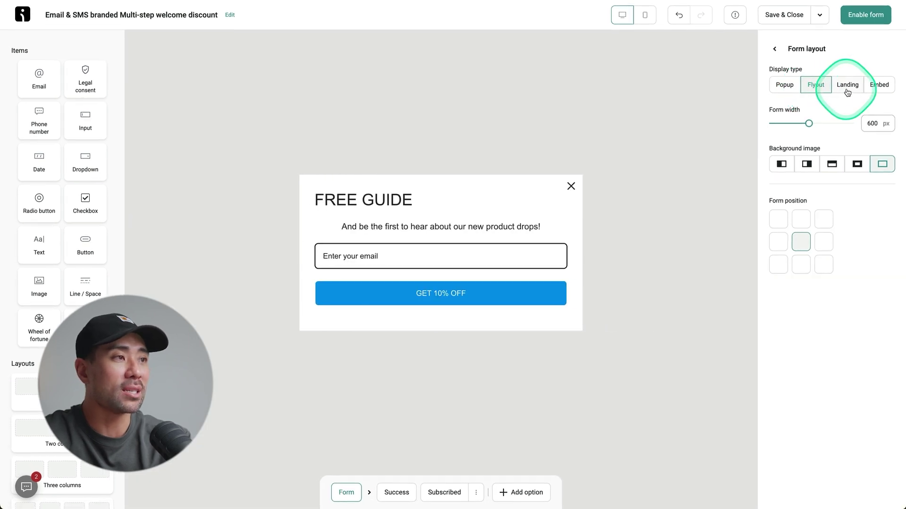
pyautogui.click(847, 85)
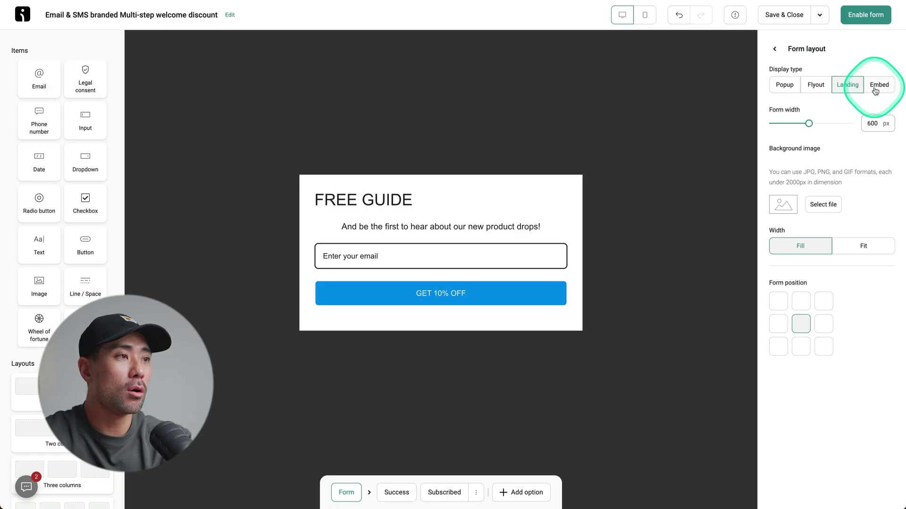
pyautogui.click(875, 89)
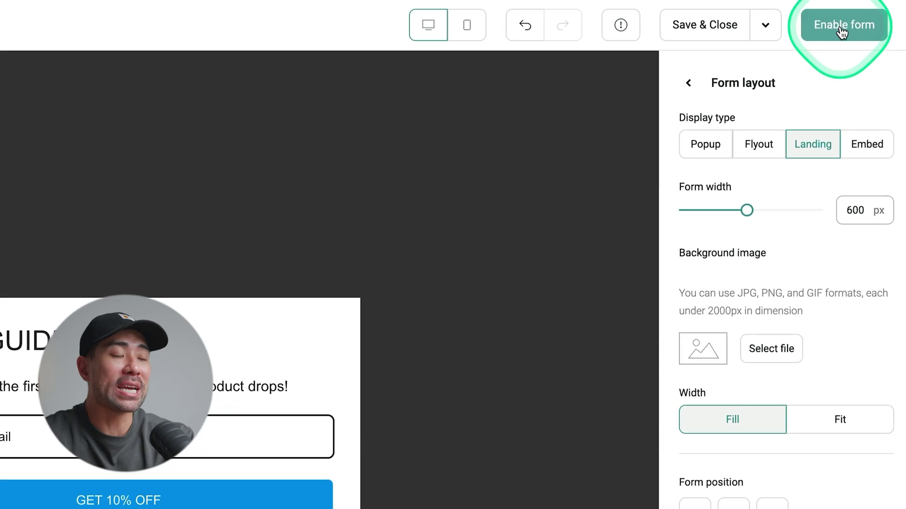
# Enable the form and select the full landing page link for sharing
pyautogui.click(842, 28)
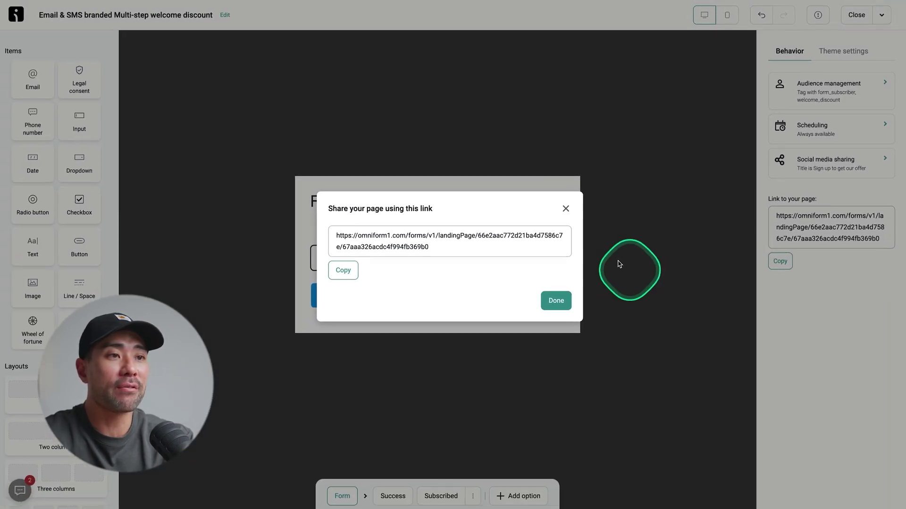
pyautogui.click(391, 242)
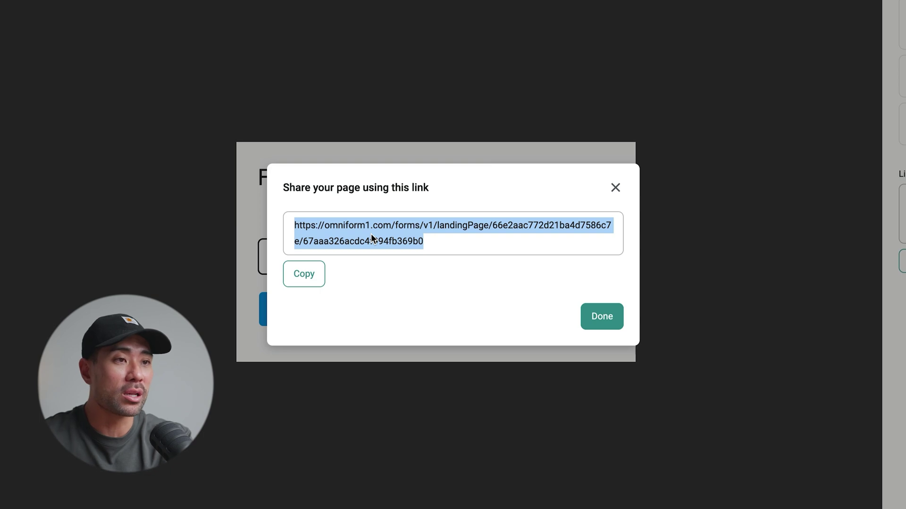
pyautogui.click(444, 249)
pyautogui.click(314, 229)
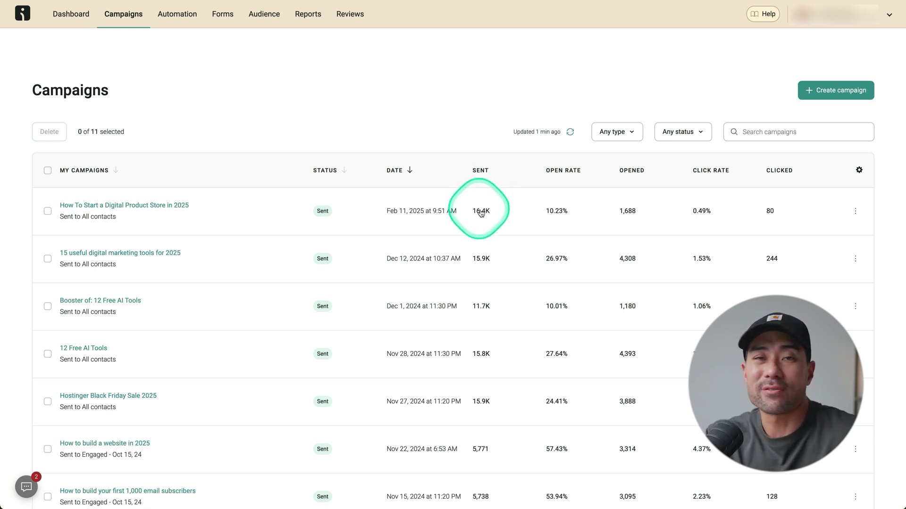
# Create a new campaign of the regular one-time Email type
pyautogui.moveTo(489, 217)
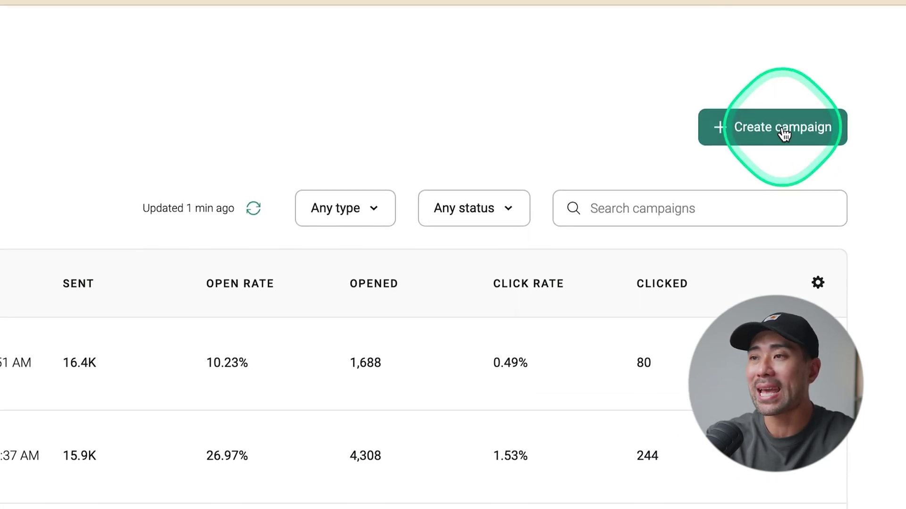
pyautogui.click(784, 135)
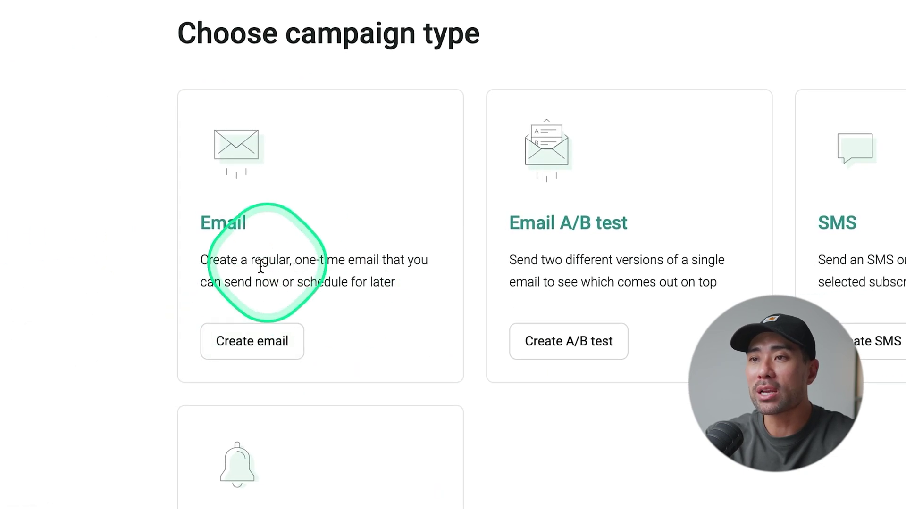
pyautogui.click(245, 354)
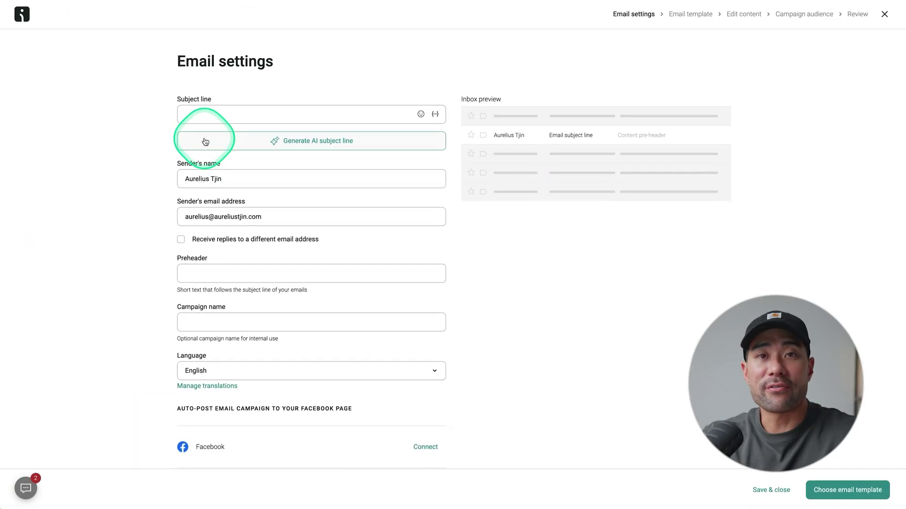
# Set the subject line to "Your 7-step plan to starting a digital product business", enter Test as preheader and campaign name, and continue to template selection
pyautogui.click(198, 115)
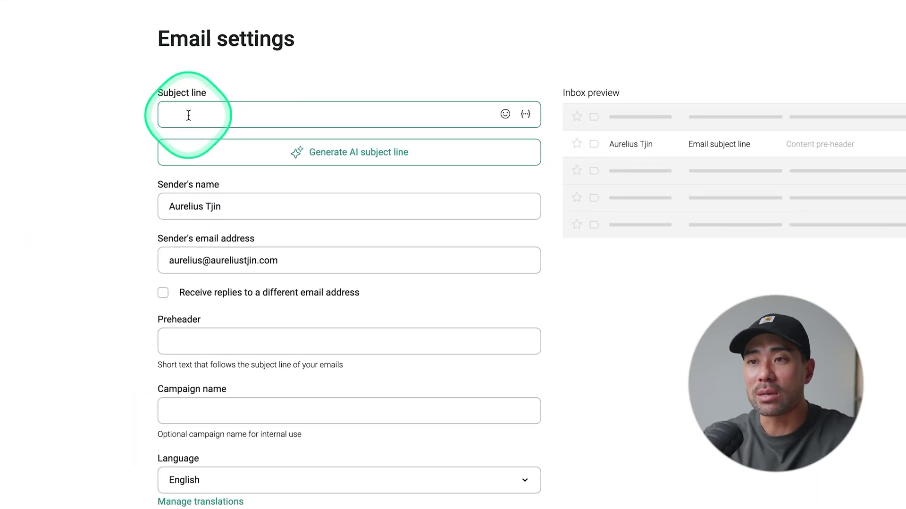
pyautogui.click(212, 411)
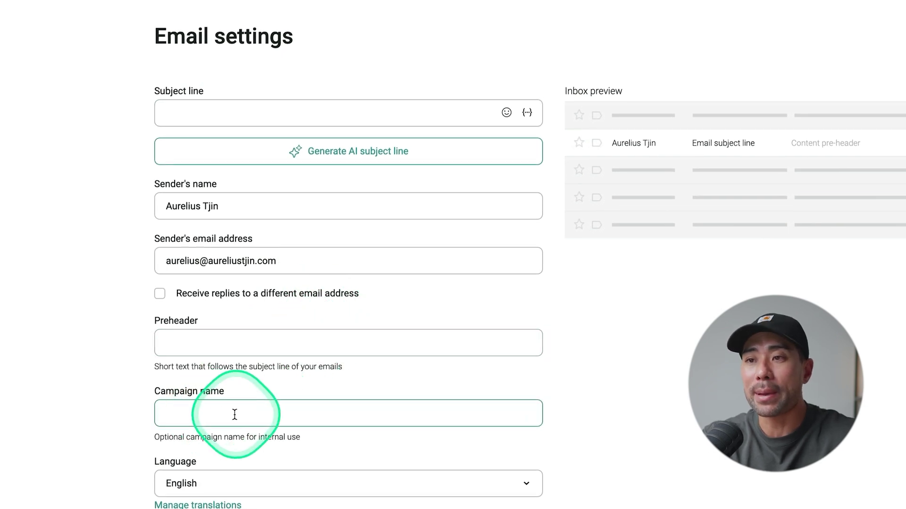
pyautogui.click(262, 112)
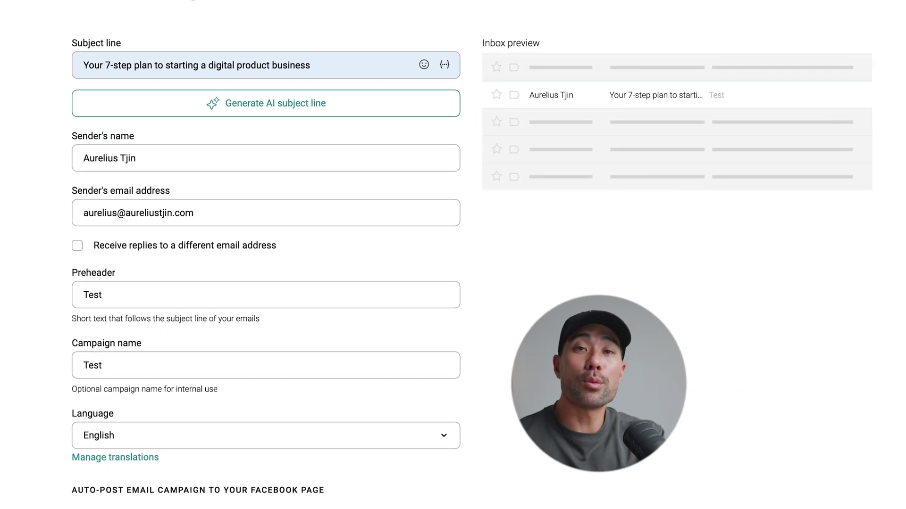
pyautogui.click(905, 508)
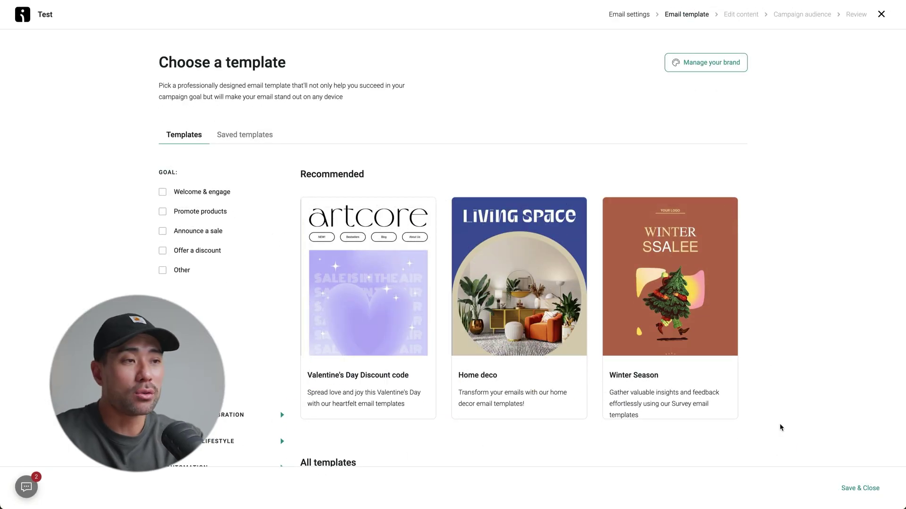
# Browse the email templates and use the Product highlight template for the campaign
pyautogui.scroll(-10, 780, 427)
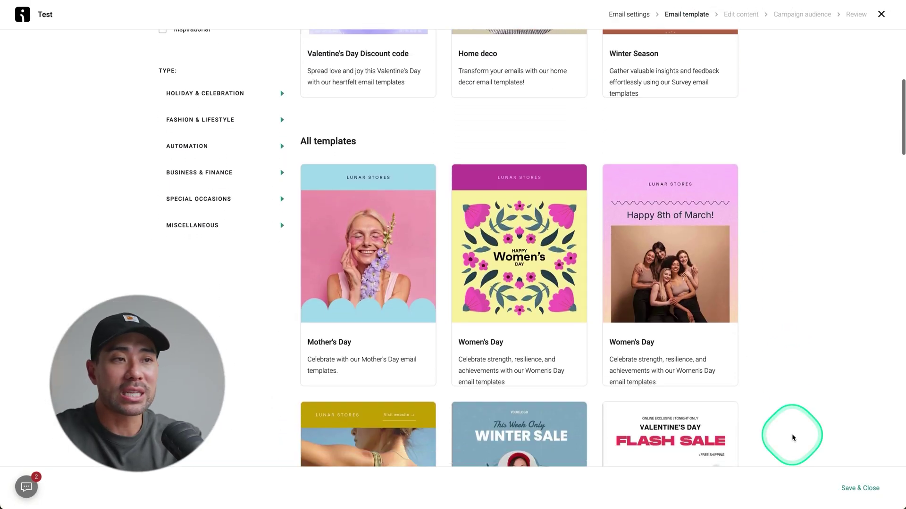
pyautogui.scroll(-20, 792, 438)
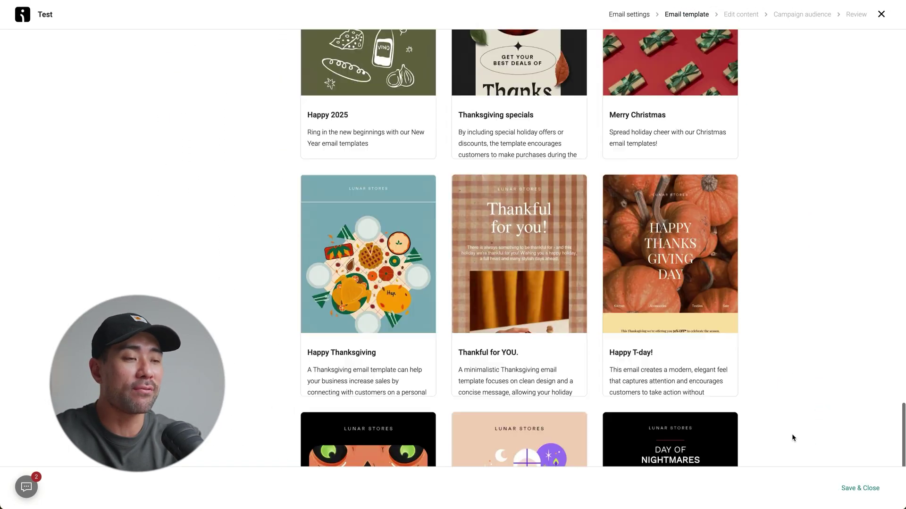
pyautogui.scroll(10, 792, 437)
pyautogui.scroll(-12, 793, 399)
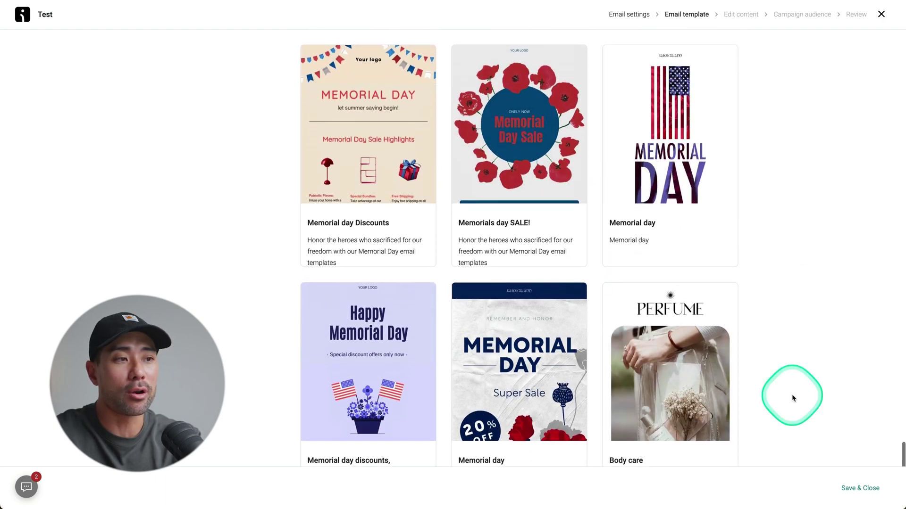
pyautogui.scroll(20, 792, 399)
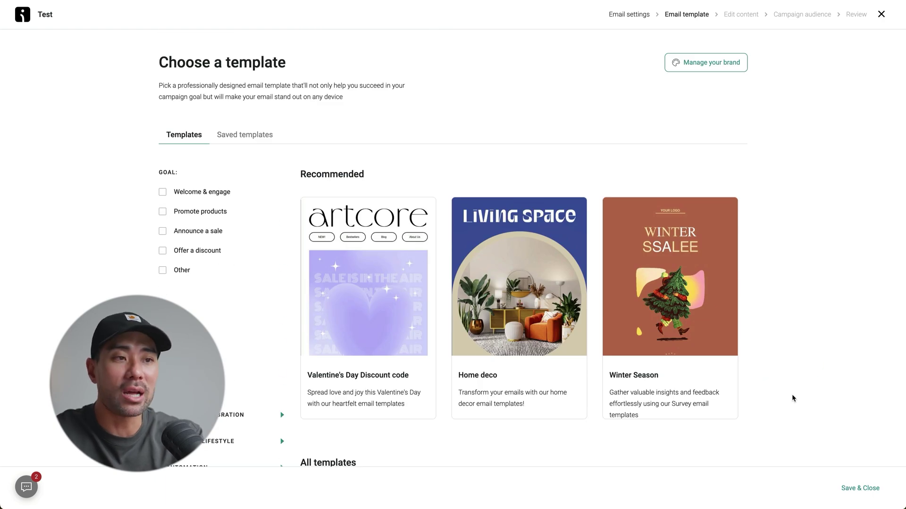
pyautogui.scroll(-7, 764, 400)
pyautogui.scroll(-2, 770, 416)
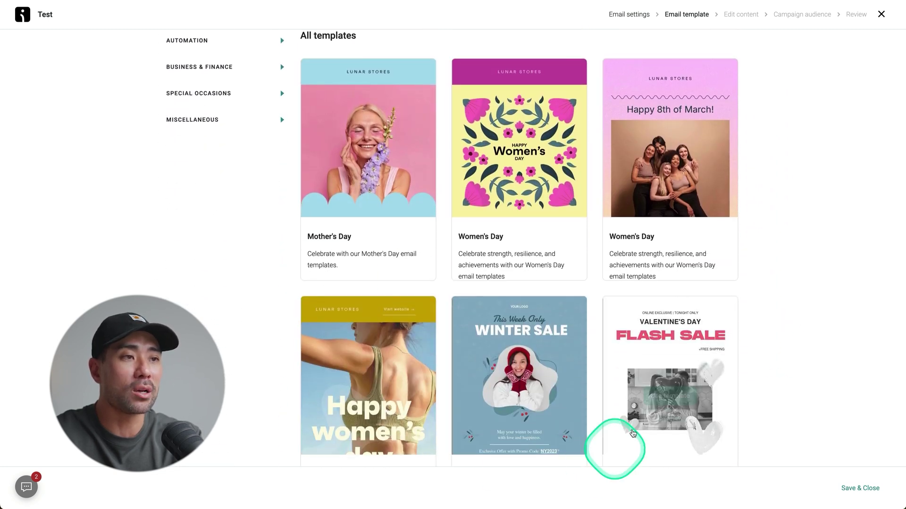
pyautogui.moveTo(495, 405)
pyautogui.scroll(-14, 829, 330)
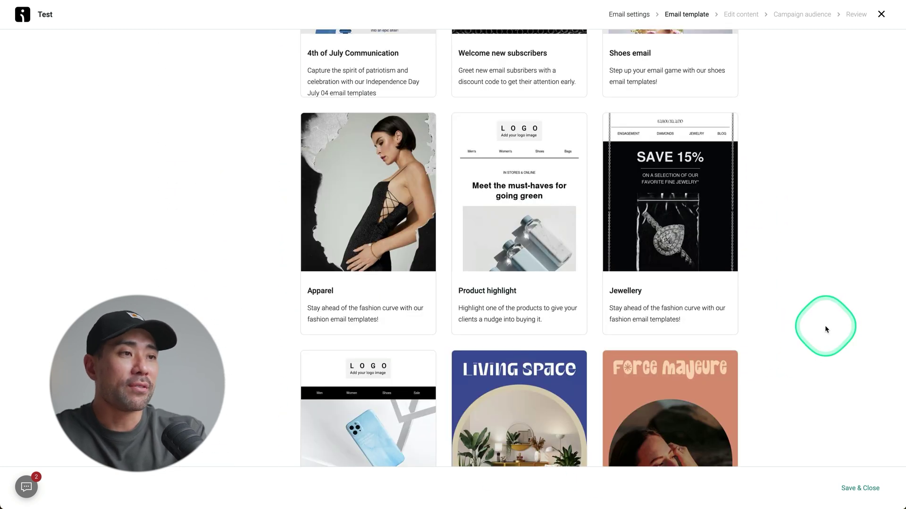
pyautogui.moveTo(465, 178)
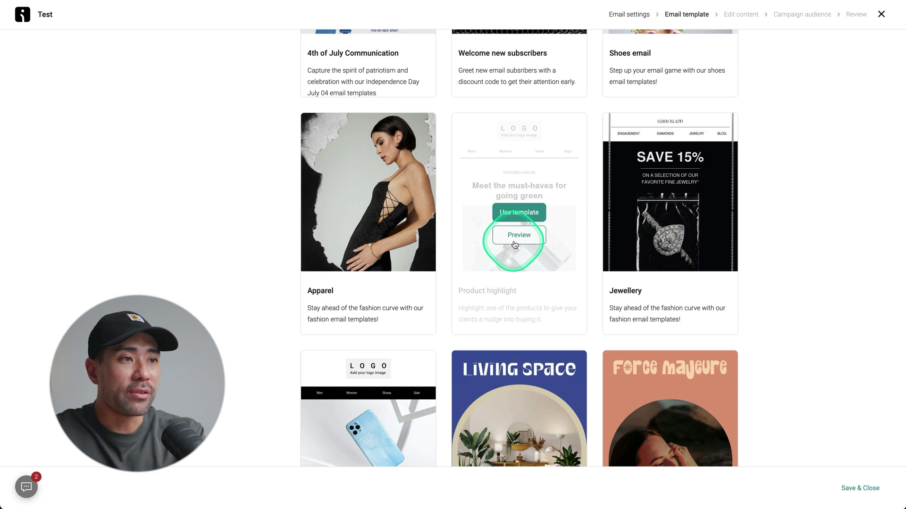
pyautogui.click(516, 218)
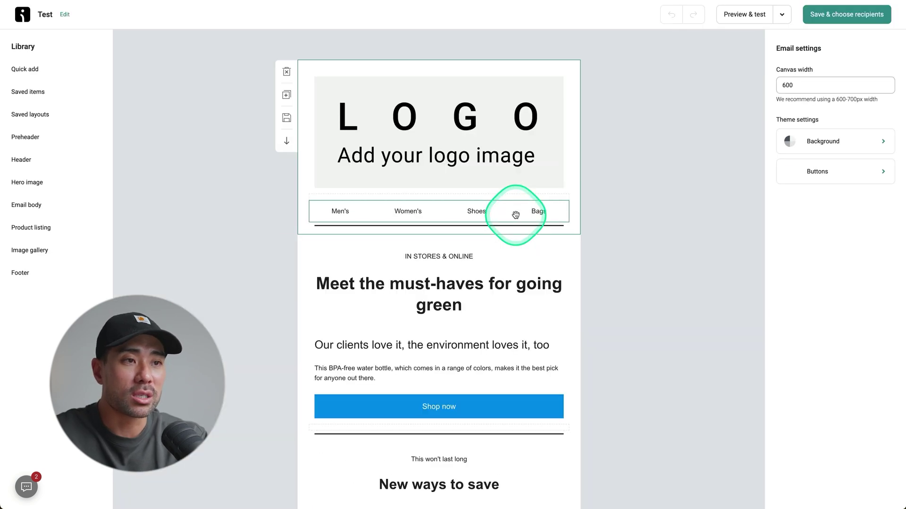
# Delete the email's header section containing the logo image and the navigation menu
pyautogui.moveTo(432, 303)
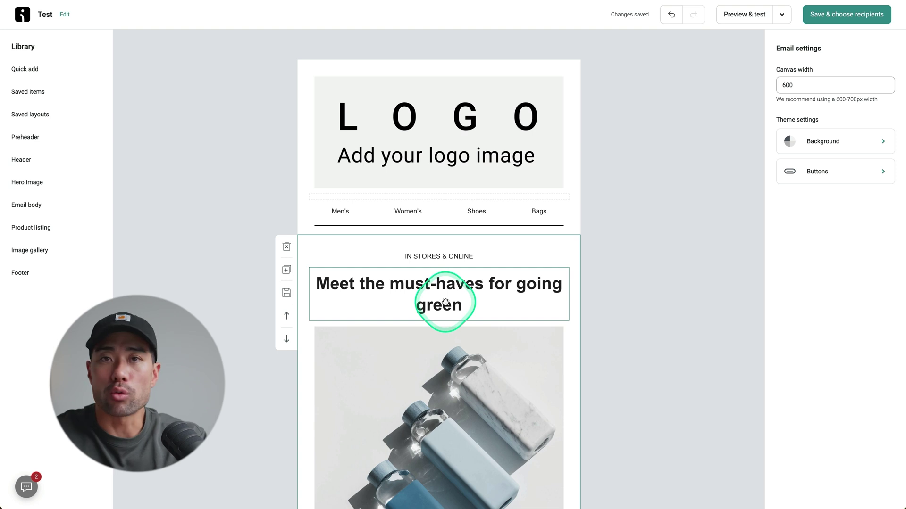
pyautogui.click(424, 117)
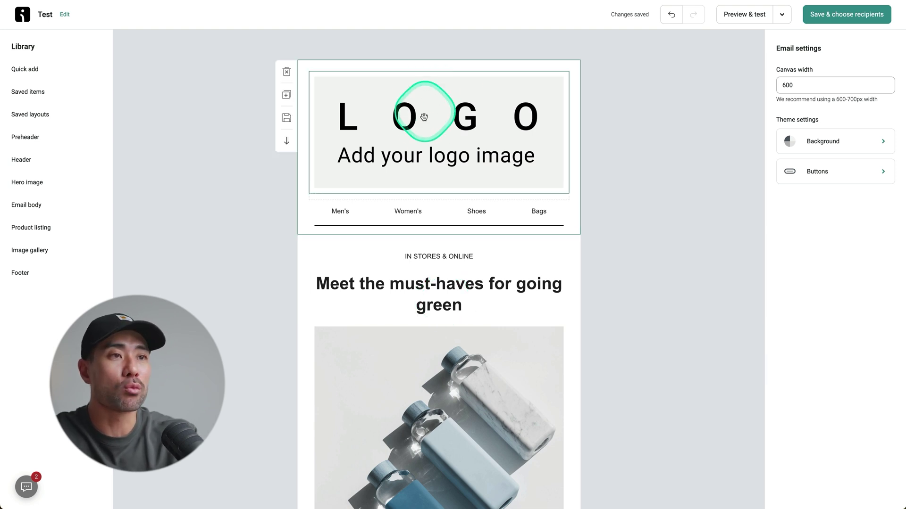
pyautogui.click(420, 136)
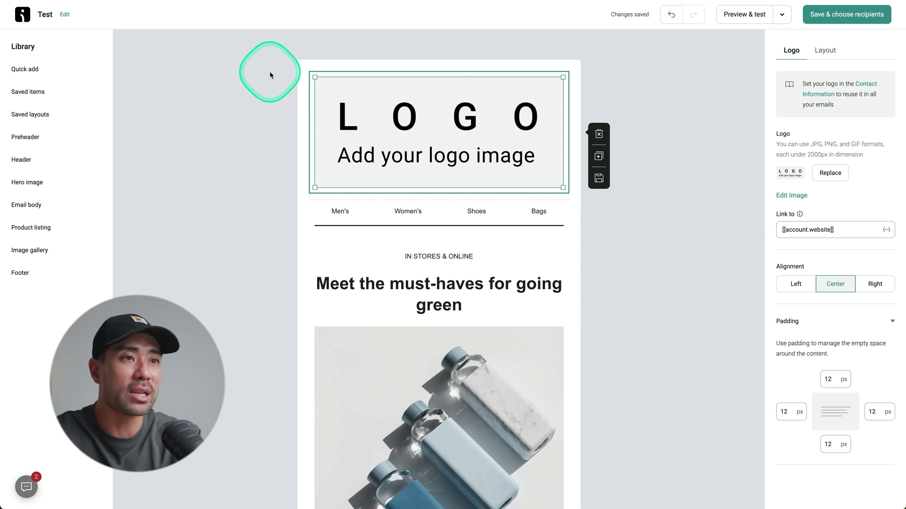
pyautogui.click(281, 69)
pyautogui.click(316, 94)
pyautogui.click(287, 72)
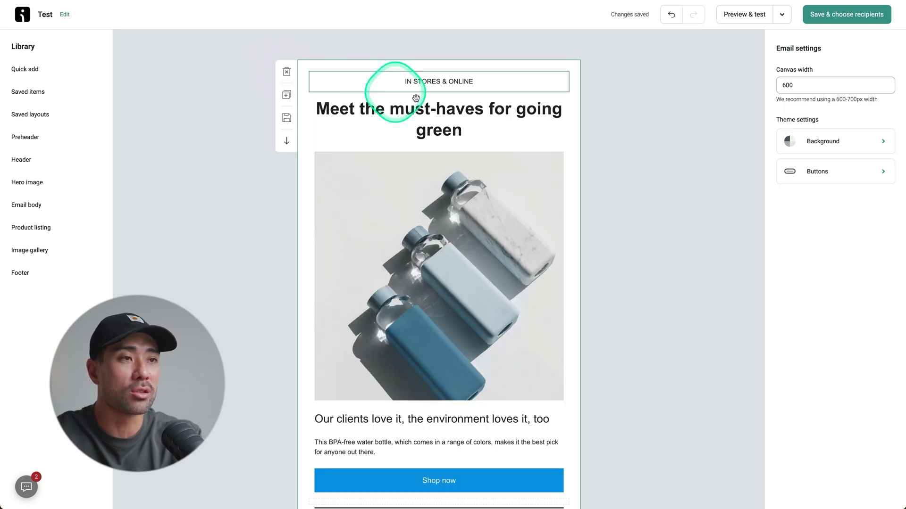
# Examine the main heading's text options and the Shop now button's settings, and review the rest of the email down to the footer
pyautogui.click(420, 121)
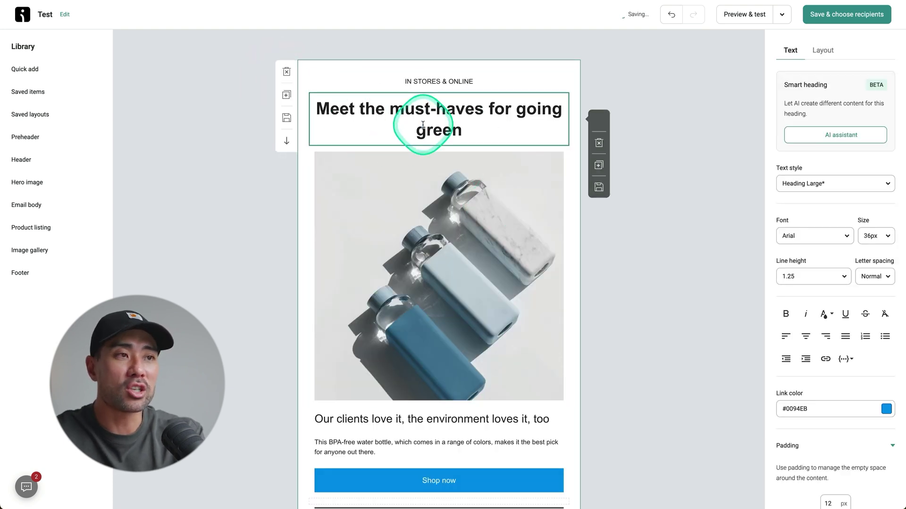
pyautogui.tripleClick(423, 125)
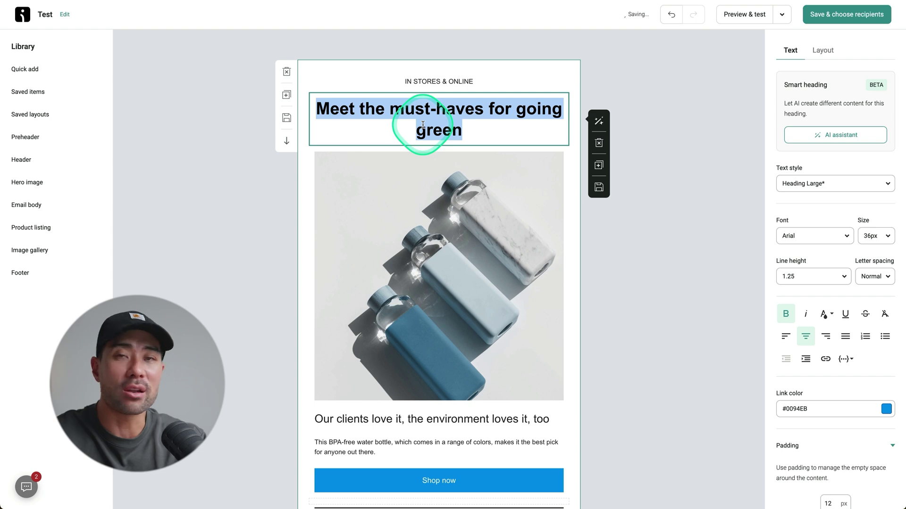
pyautogui.scroll(-8, 566, 283)
pyautogui.scroll(2, 405, 162)
pyautogui.click(439, 188)
pyautogui.scroll(-12, 436, 196)
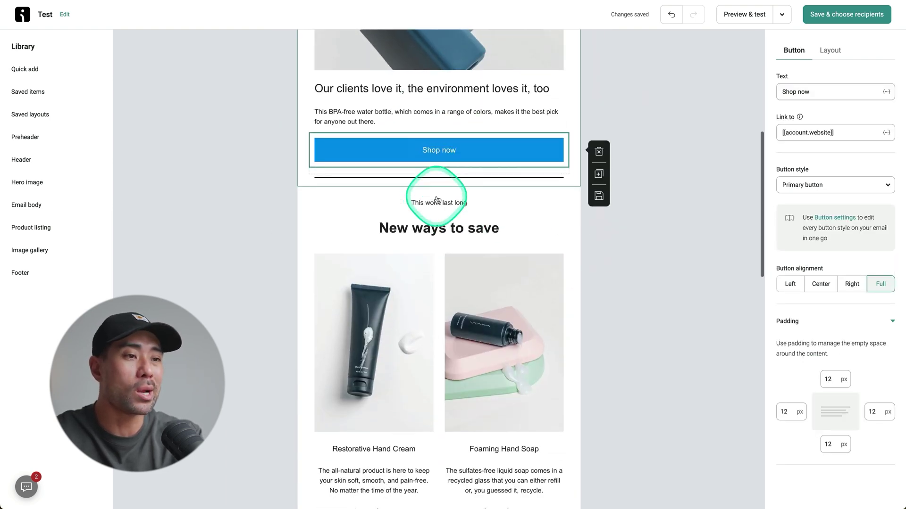
pyautogui.scroll(-5, 437, 197)
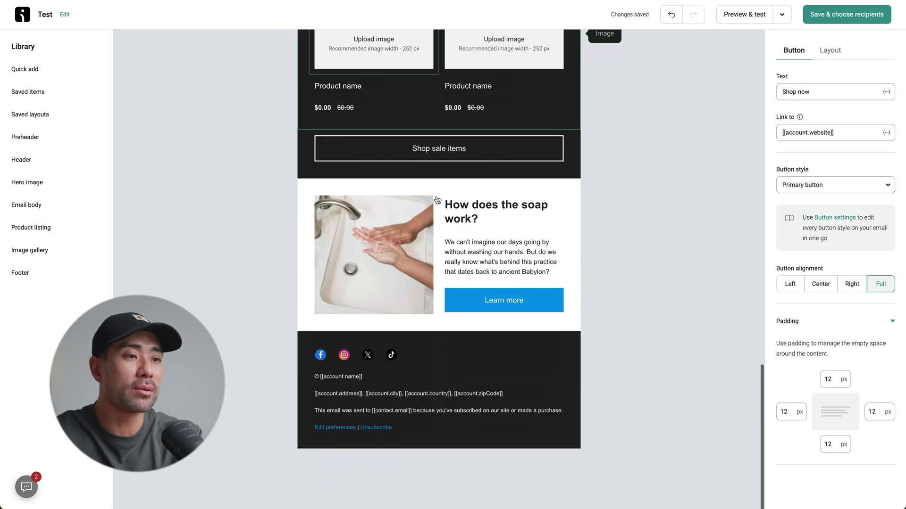
pyautogui.scroll(20, 437, 196)
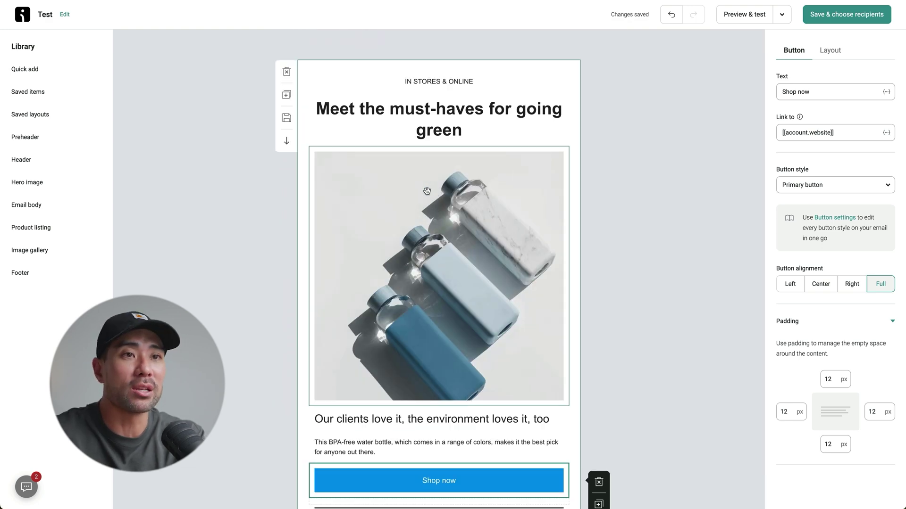
# Add a text block between the main heading and the product image
pyautogui.click(35, 67)
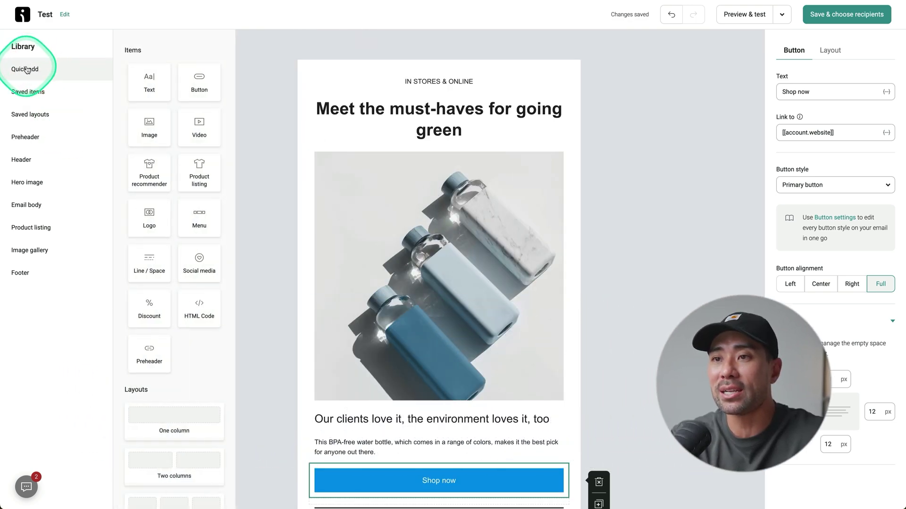
pyautogui.moveTo(147, 87); pyautogui.dragTo(441, 154)
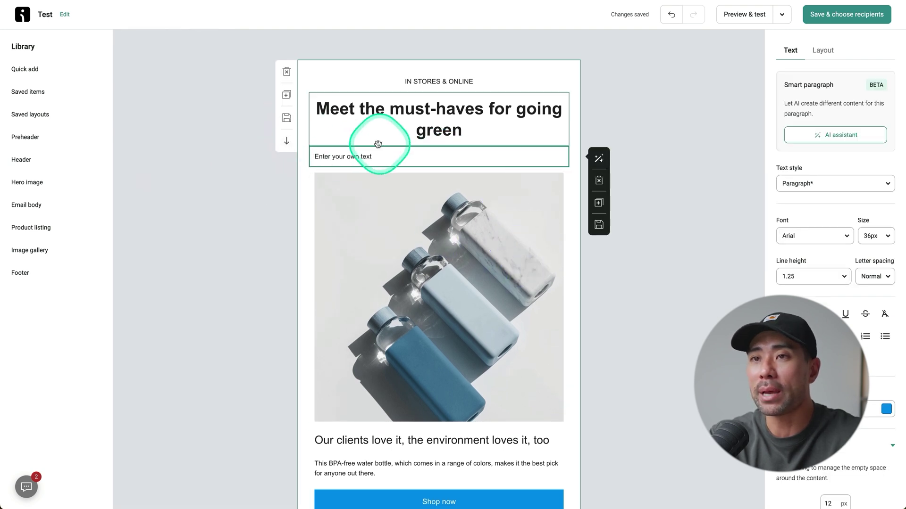
# Review the library's ready-made content, including the header and hero image layouts
pyautogui.click(29, 91)
pyautogui.click(34, 88)
pyautogui.click(53, 165)
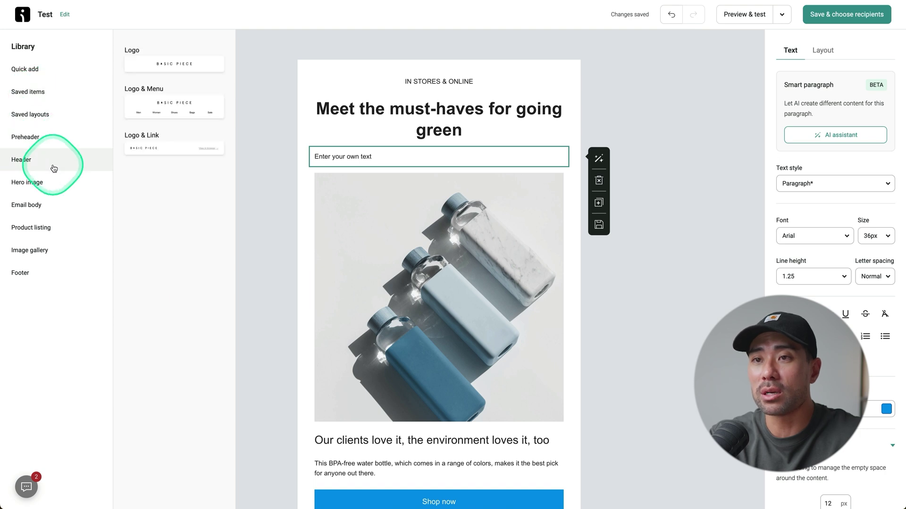
pyautogui.click(44, 203)
pyautogui.click(30, 187)
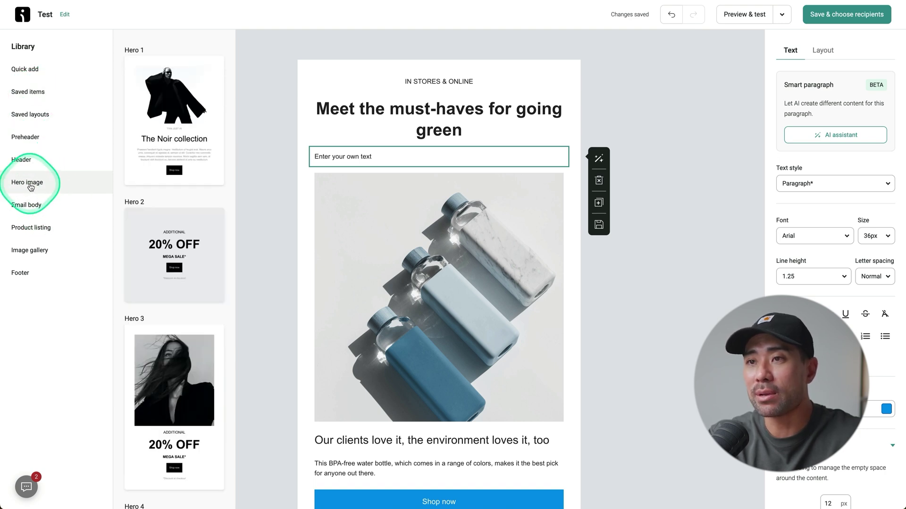
# Review the library's header, preheader, email body, image gallery and product listing layouts
pyautogui.click(30, 161)
pyautogui.click(29, 138)
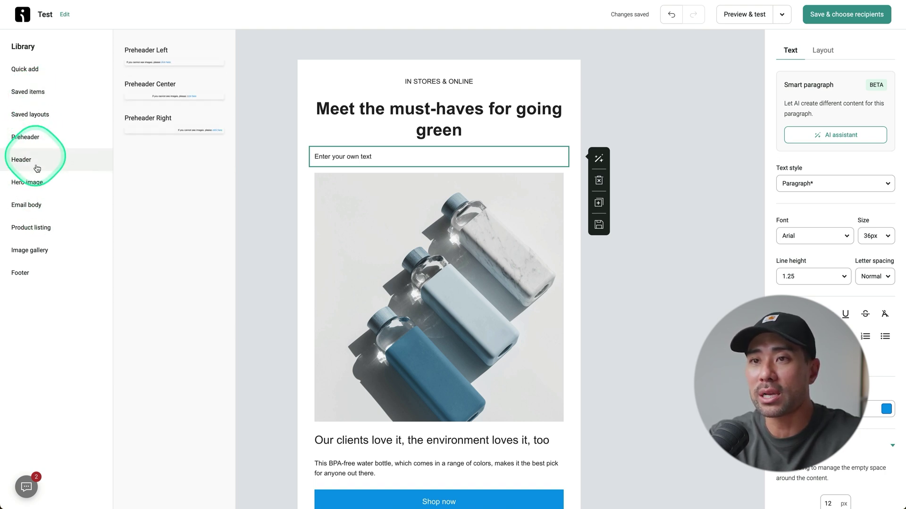
pyautogui.click(33, 208)
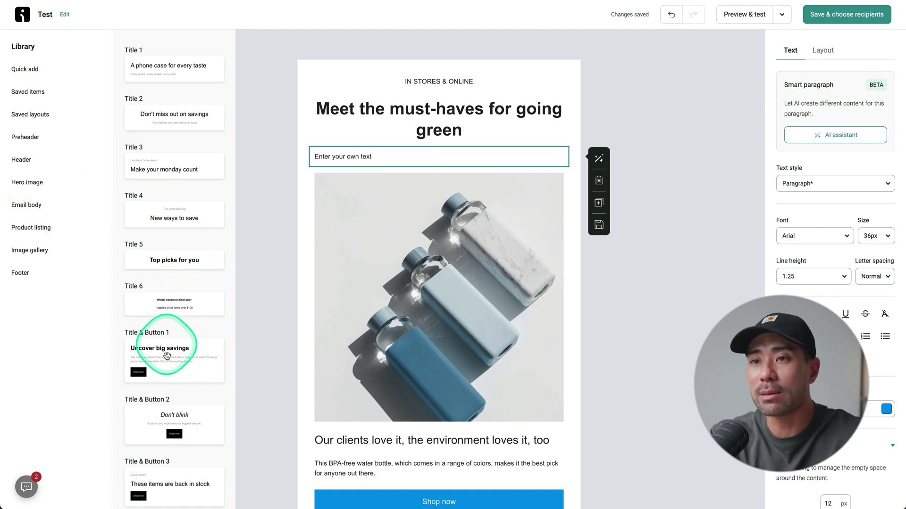
pyautogui.click(29, 250)
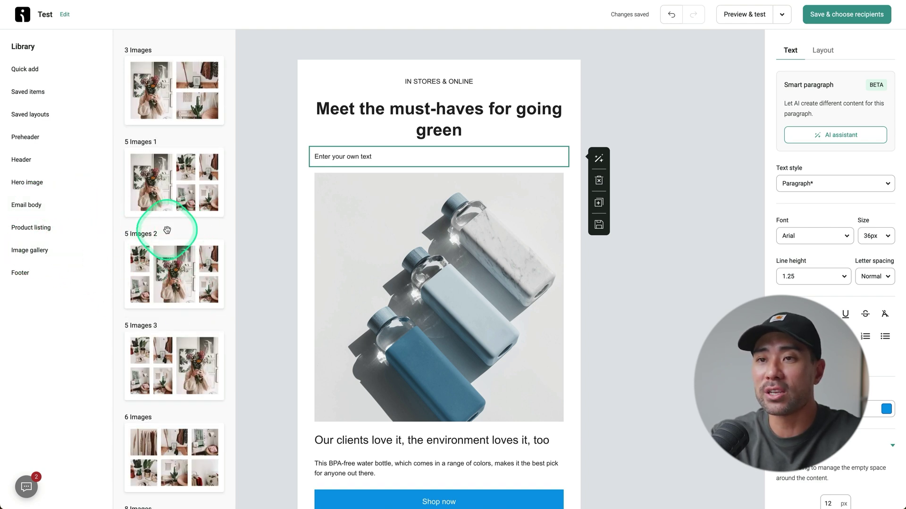
pyautogui.click(33, 228)
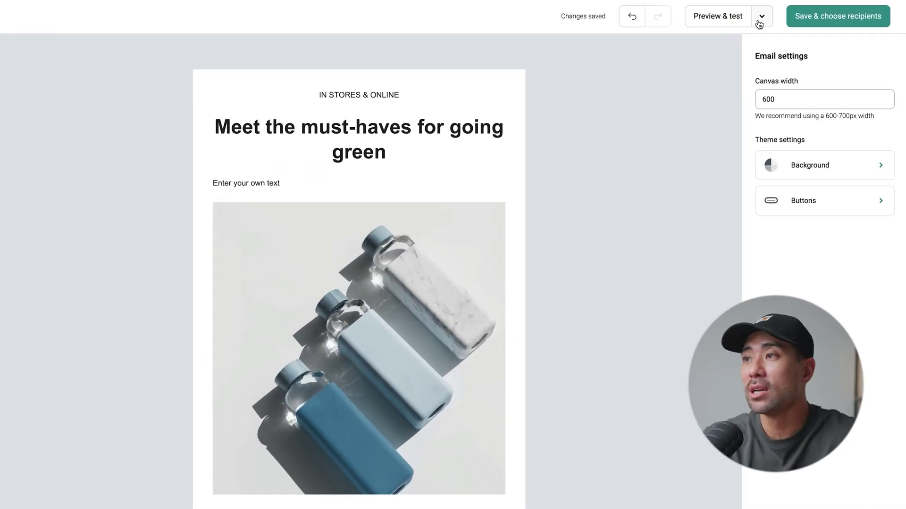
# Save the email design and continue to choosing the campaign's recipients
pyautogui.click(781, 17)
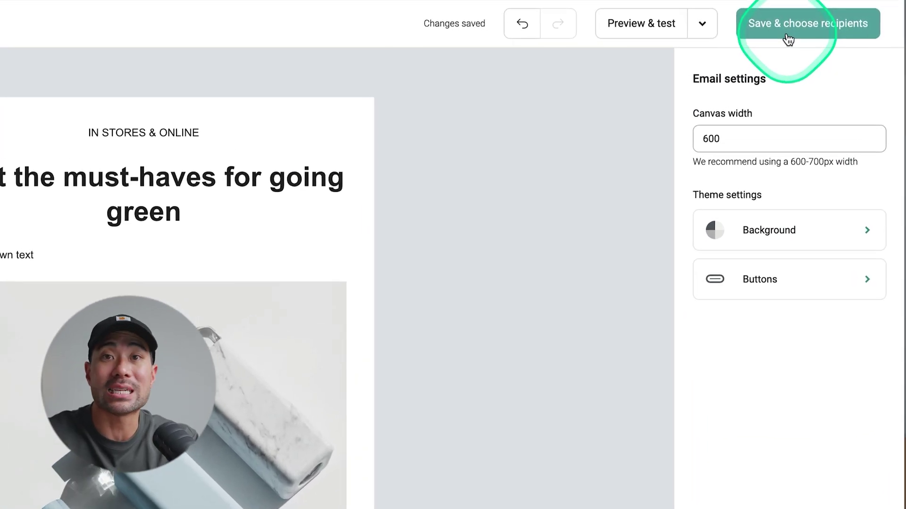
pyautogui.click(788, 38)
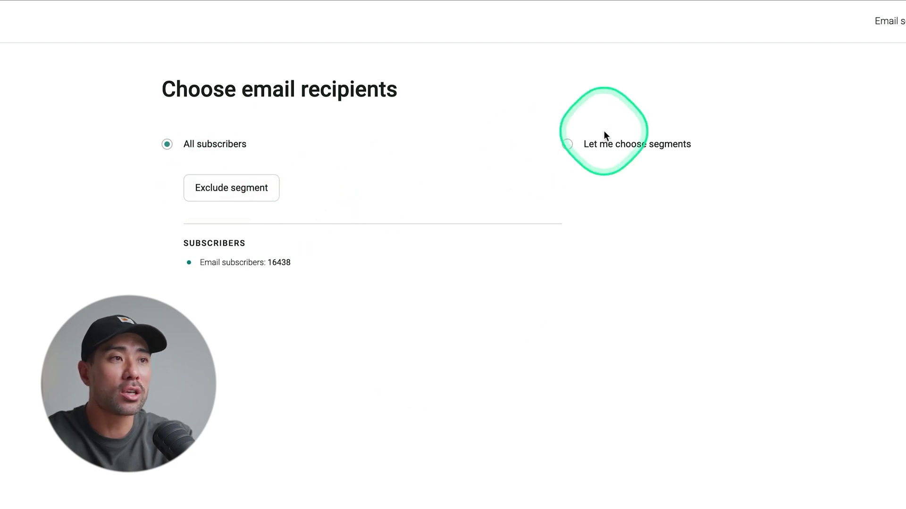
# Browse the segments available as recipients and return the selection to all subscribers
pyautogui.click(627, 150)
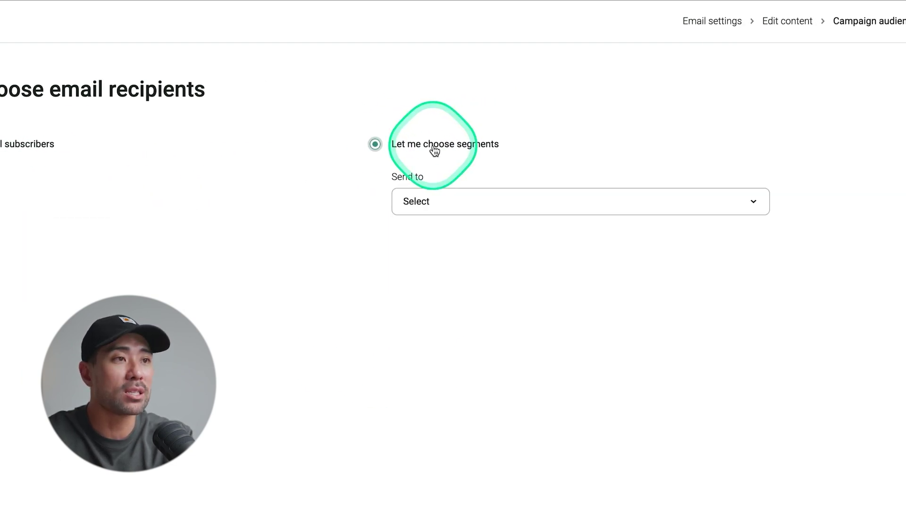
pyautogui.click(408, 206)
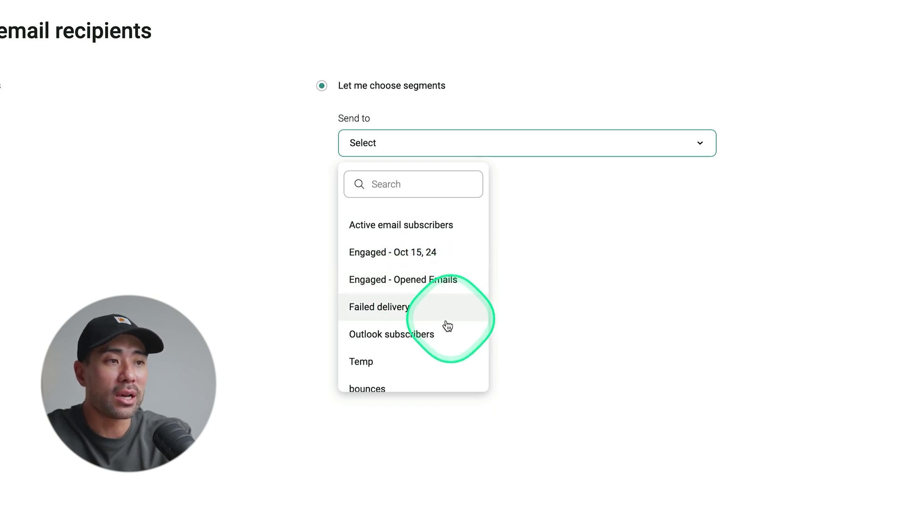
pyautogui.click(575, 319)
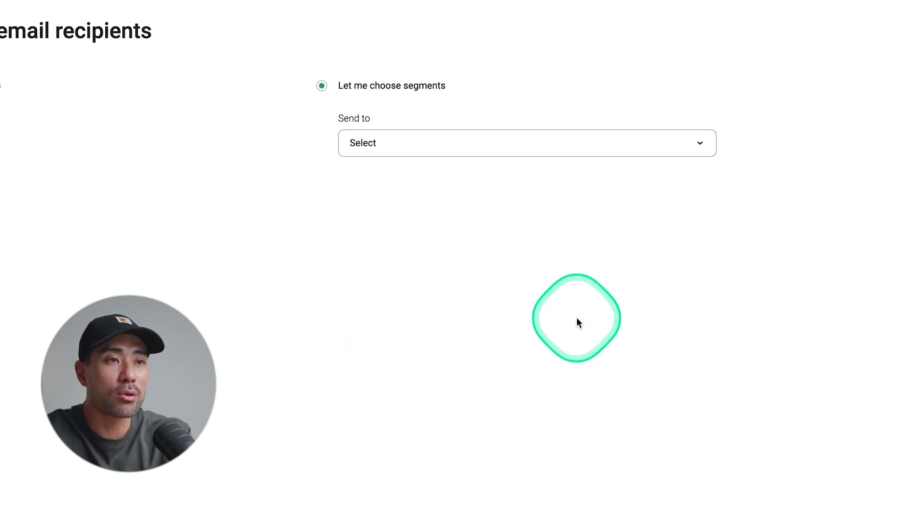
pyautogui.click(1, 86)
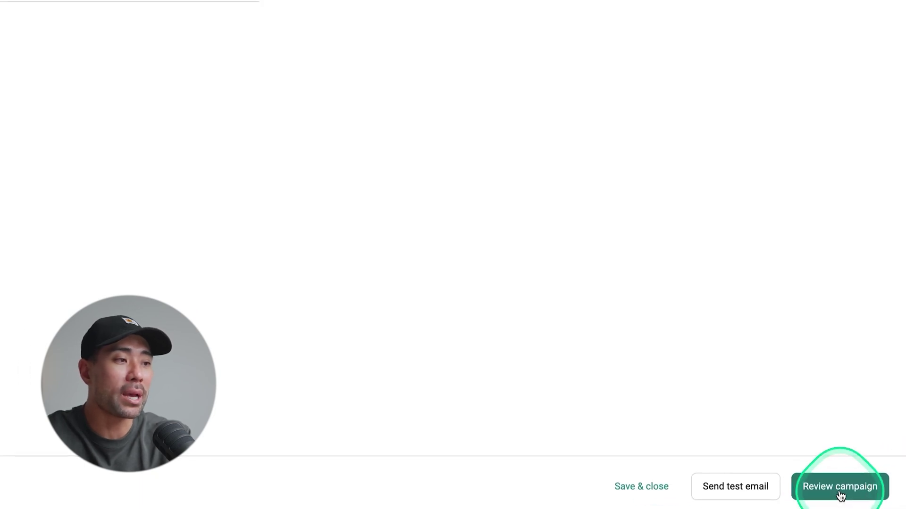
# Proceed to the campaign review, examine the date and time zone options for scheduling, and keep the campaign set to send now
pyautogui.click(840, 489)
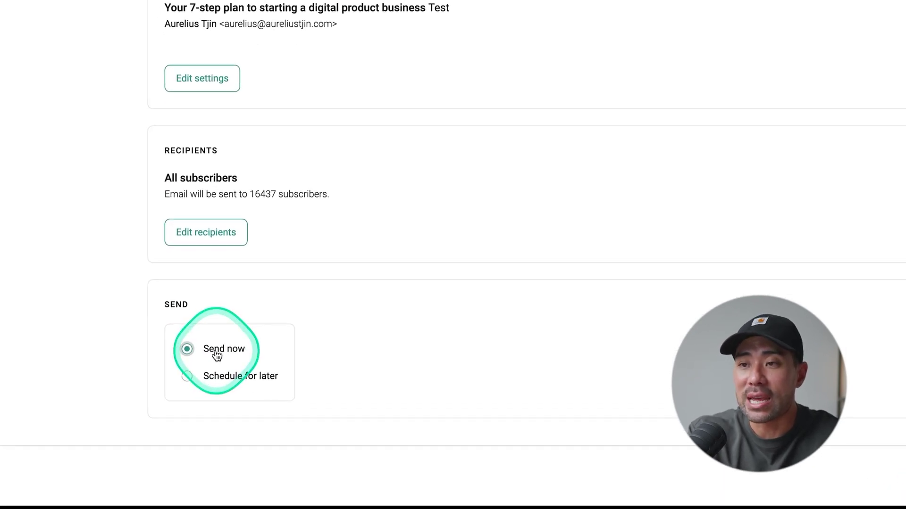
pyautogui.click(186, 376)
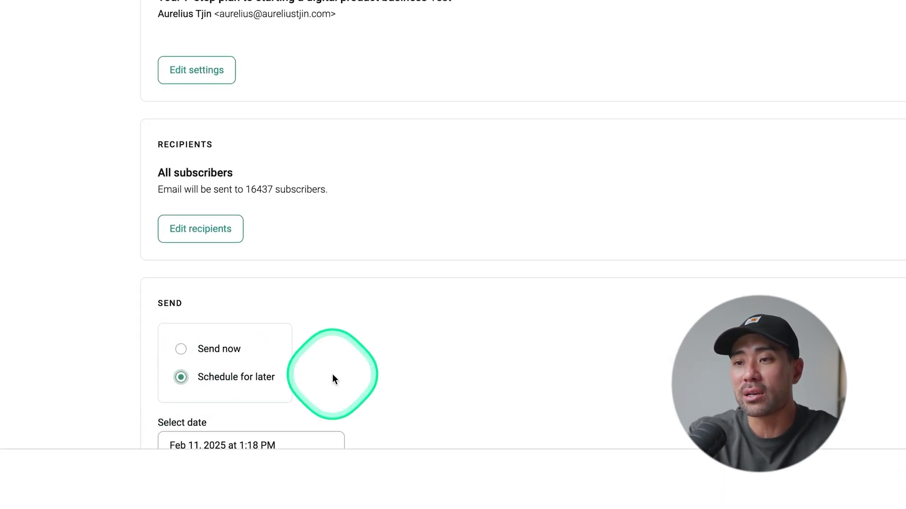
pyautogui.scroll(-3, 332, 374)
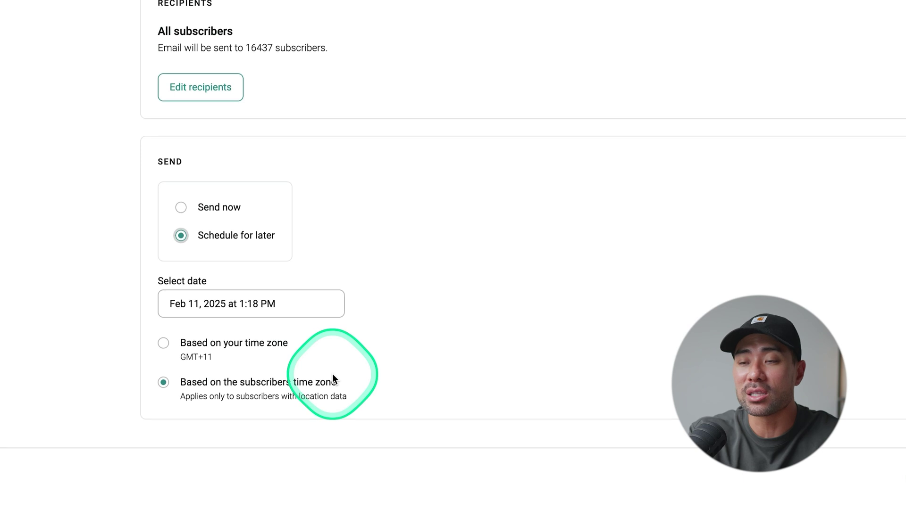
pyautogui.click(181, 208)
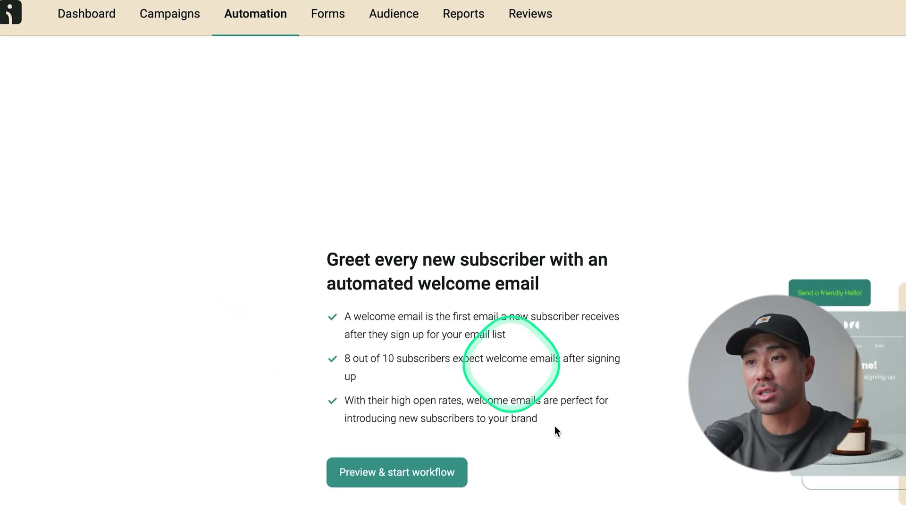
# Start the automated welcome email workflow for new subscribers
pyautogui.scroll(-5, 472, 377)
pyautogui.click(392, 454)
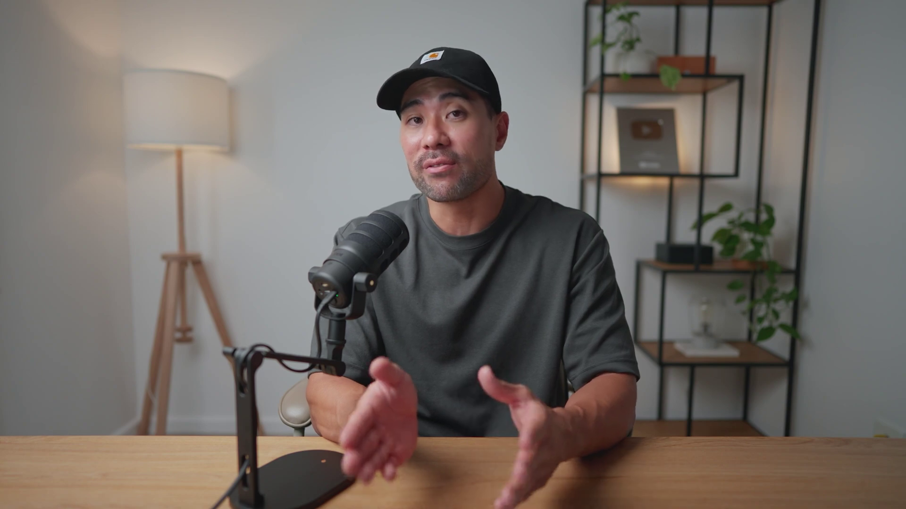
pyautogui.click(799, 476)
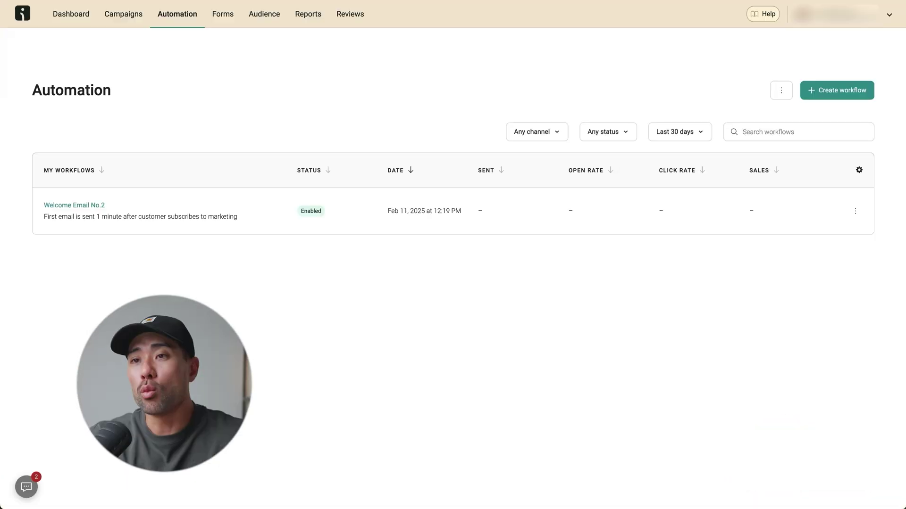
# Examine the Welcome Email No.2 workflow's trigger, delay and email settings
pyautogui.click(86, 208)
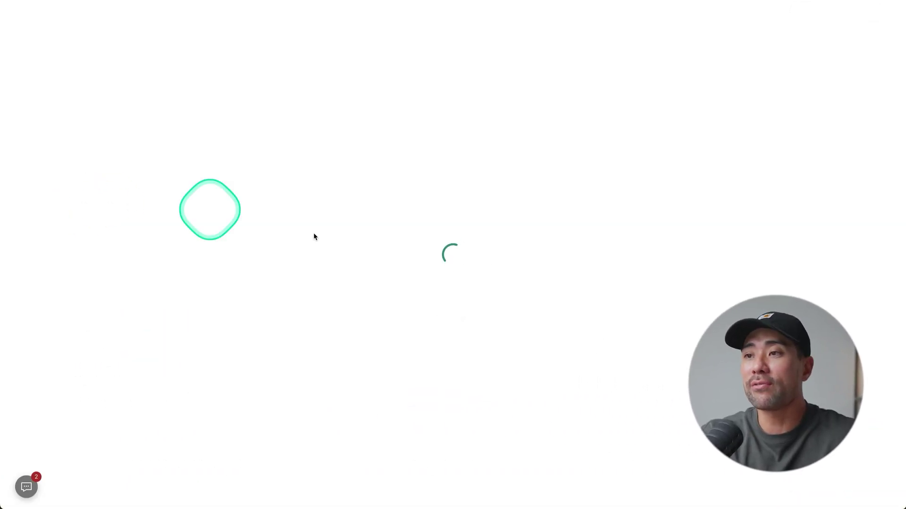
pyautogui.click(471, 285)
pyautogui.click(298, 321)
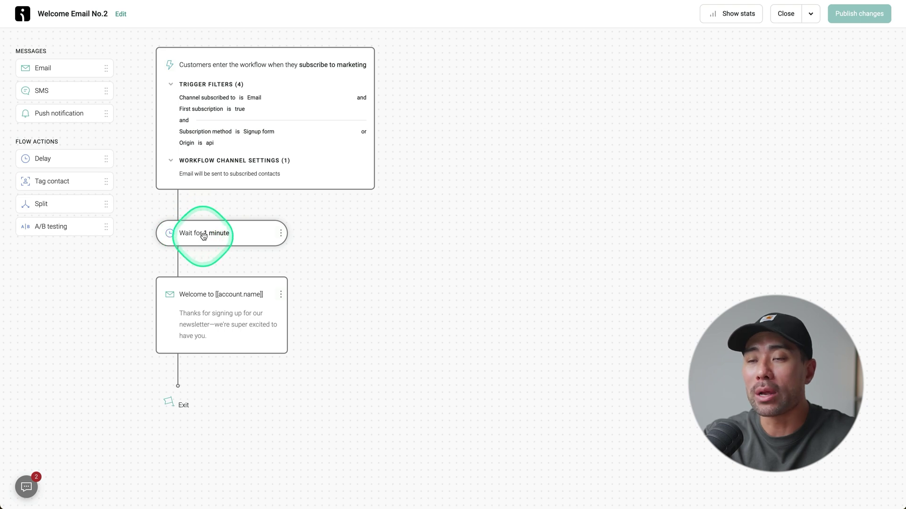
pyautogui.click(215, 309)
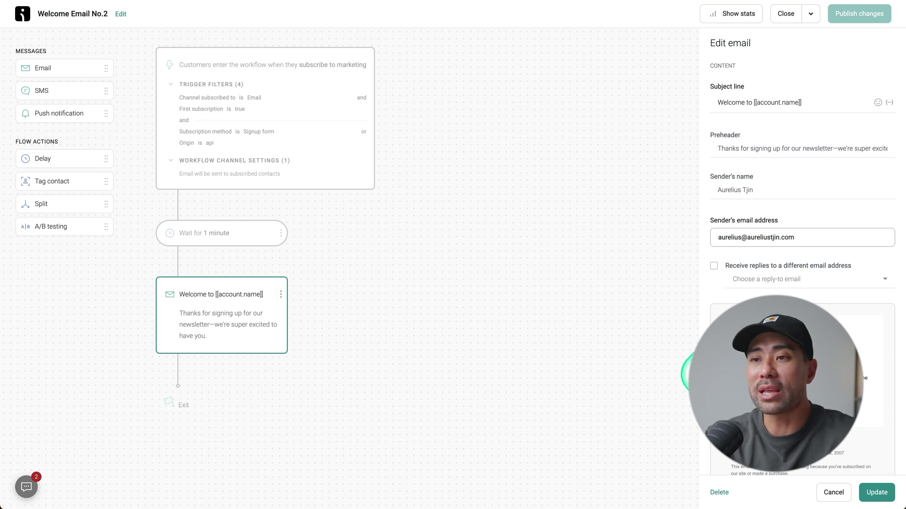
pyautogui.click(329, 273)
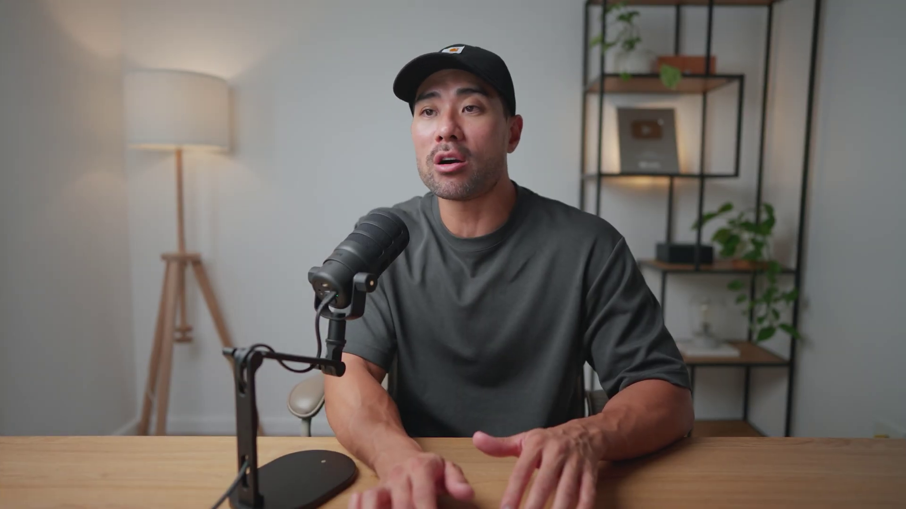
# Review the audience area's contact list, segments, customer breakdown, imports, exports and tags
pyautogui.click(91, 117)
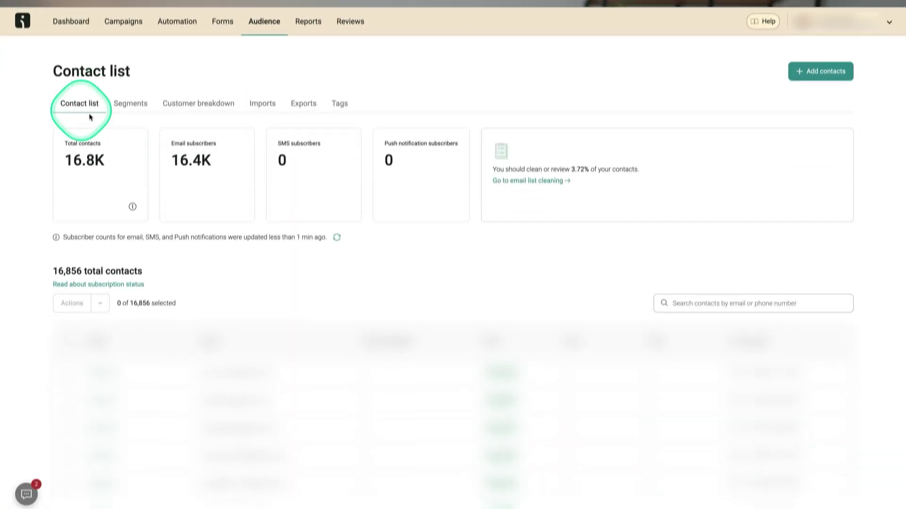
pyautogui.click(84, 147)
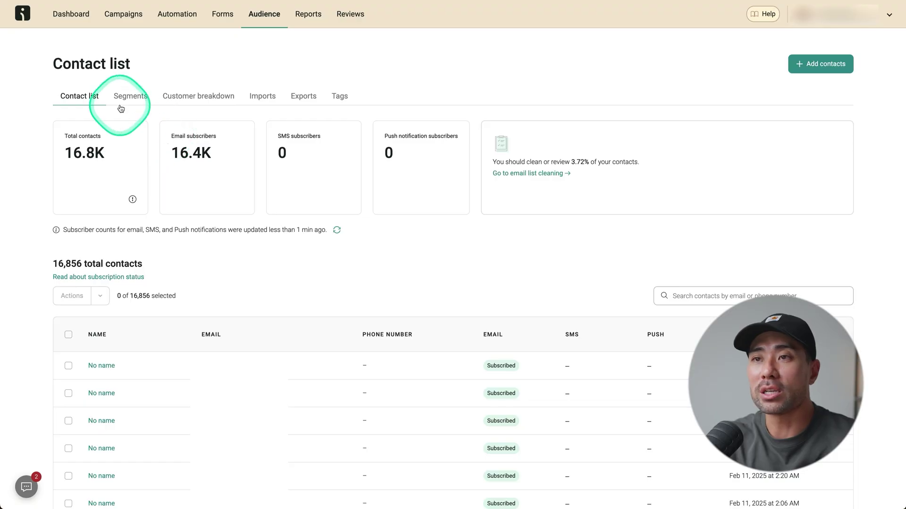
pyautogui.click(126, 98)
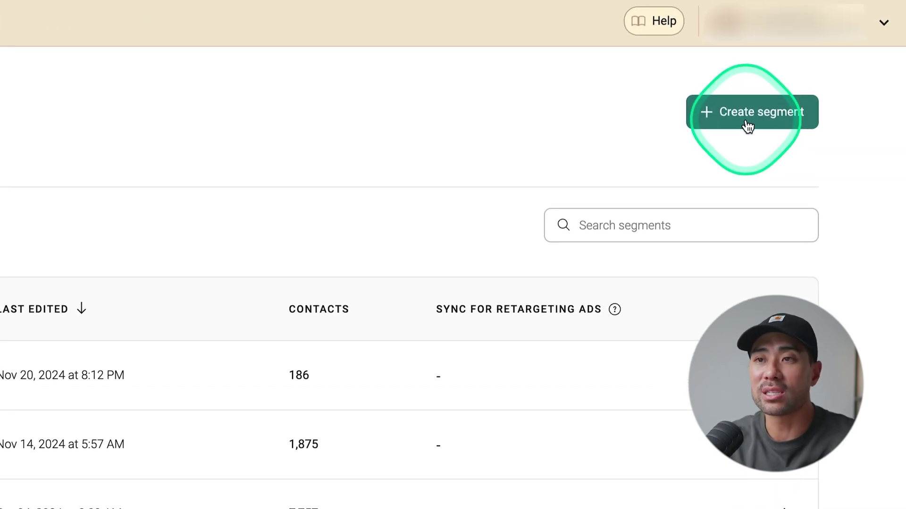
pyautogui.click(6, 125)
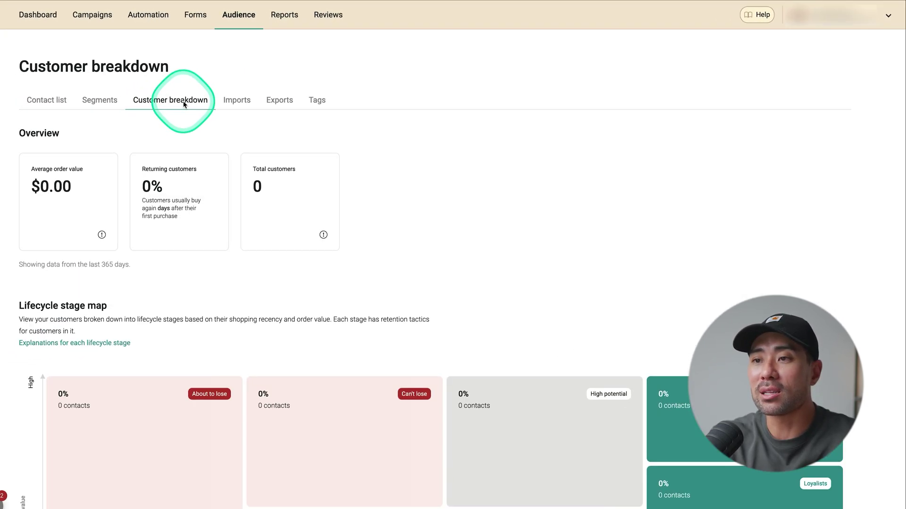
pyautogui.click(459, 270)
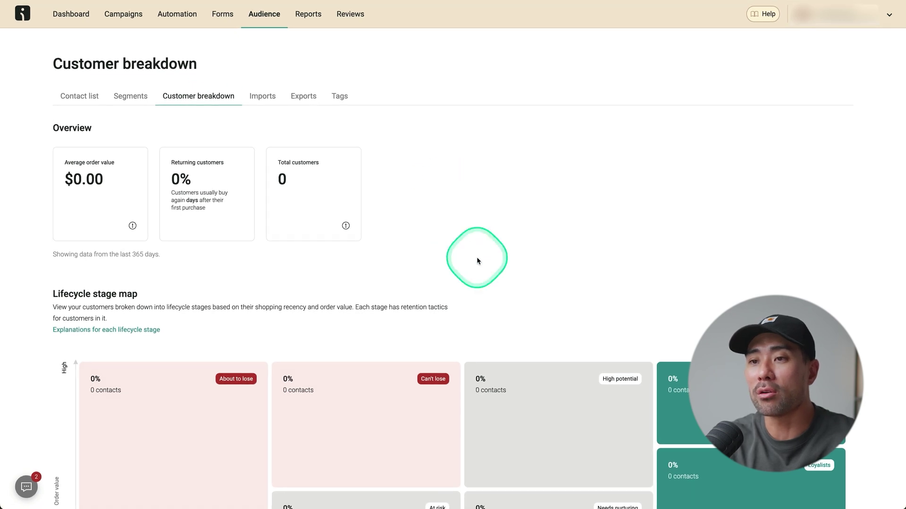
pyautogui.click(262, 97)
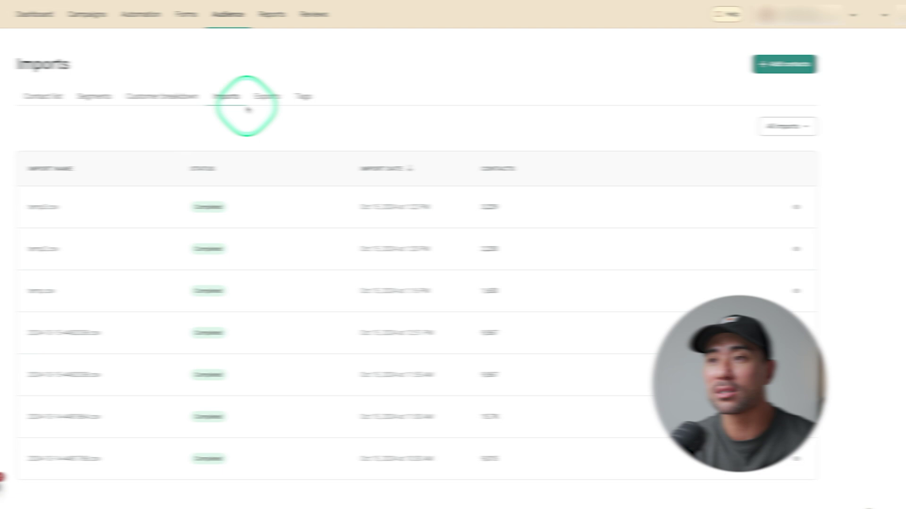
pyautogui.click(300, 100)
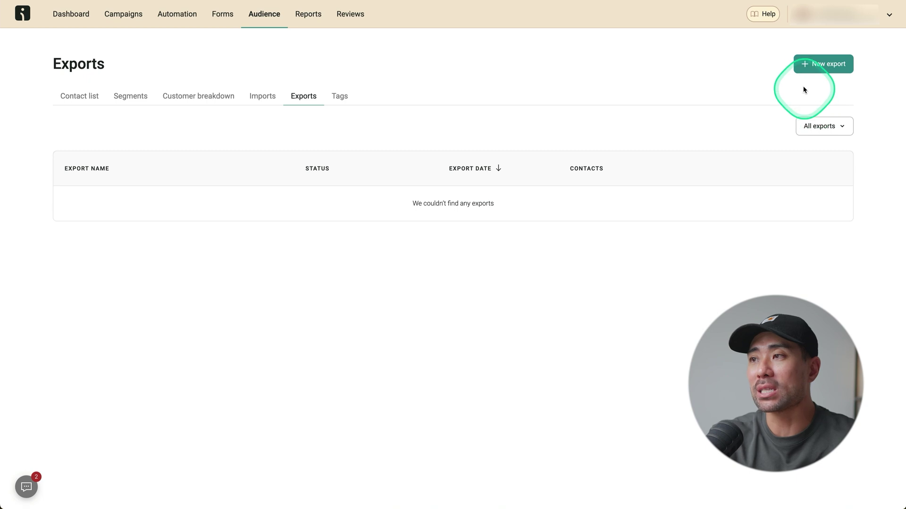
pyautogui.click(344, 93)
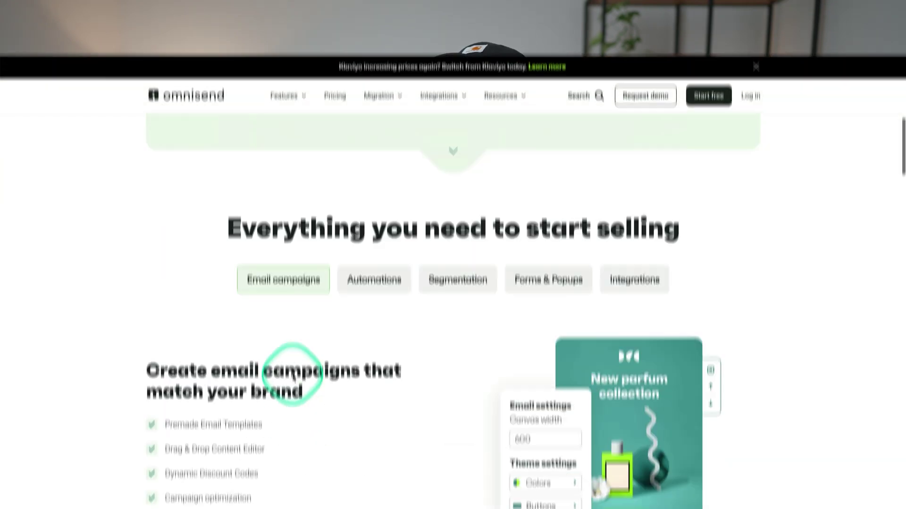
# Look over the Omnisend website's feature overview, customer case study and pricing plans
pyautogui.scroll(-15, 292, 375)
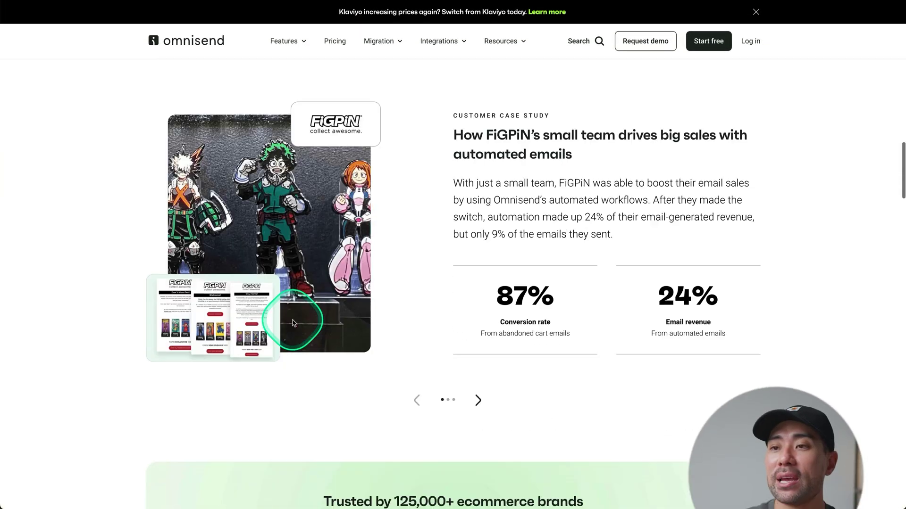
pyautogui.scroll(2, 199, 382)
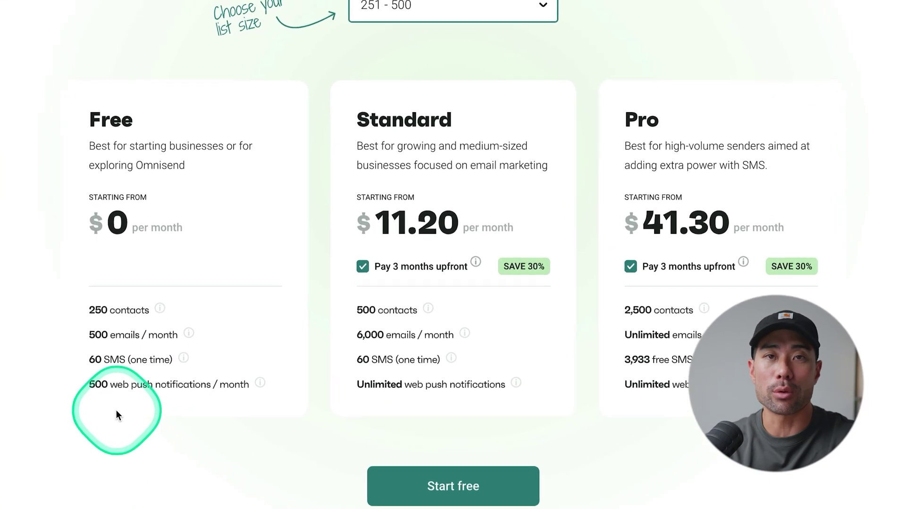